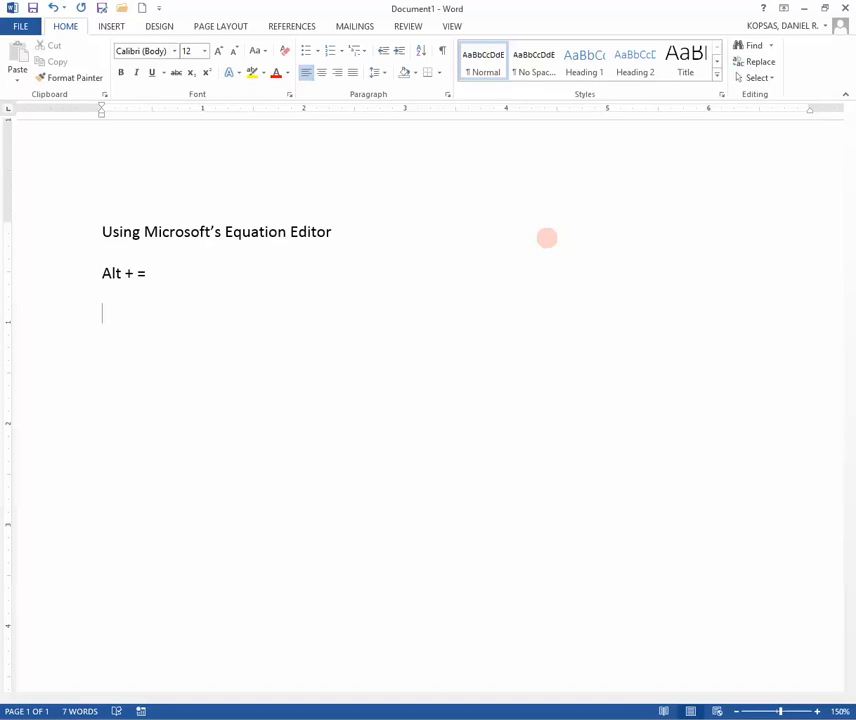
{"action": "key", "text": "alt+equal"}
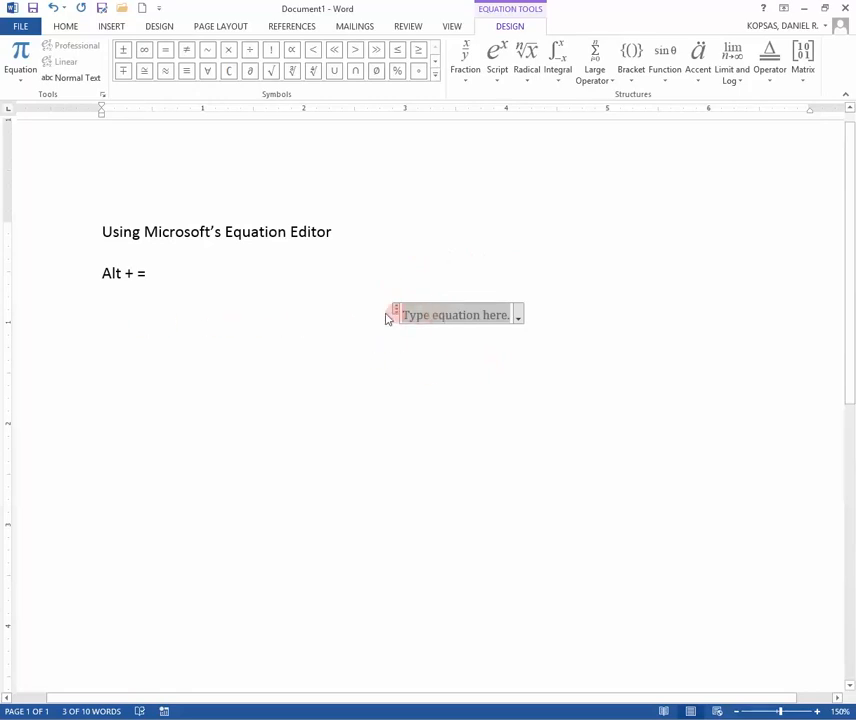
{"action": "left_click", "coordinate": [66, 26]}
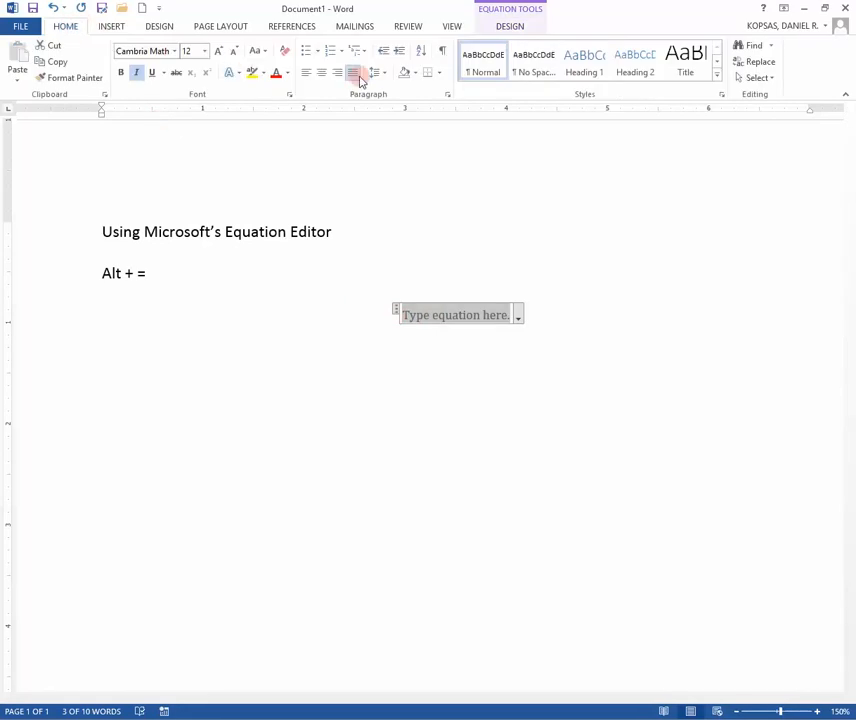
{"action": "left_click", "coordinate": [308, 75]}
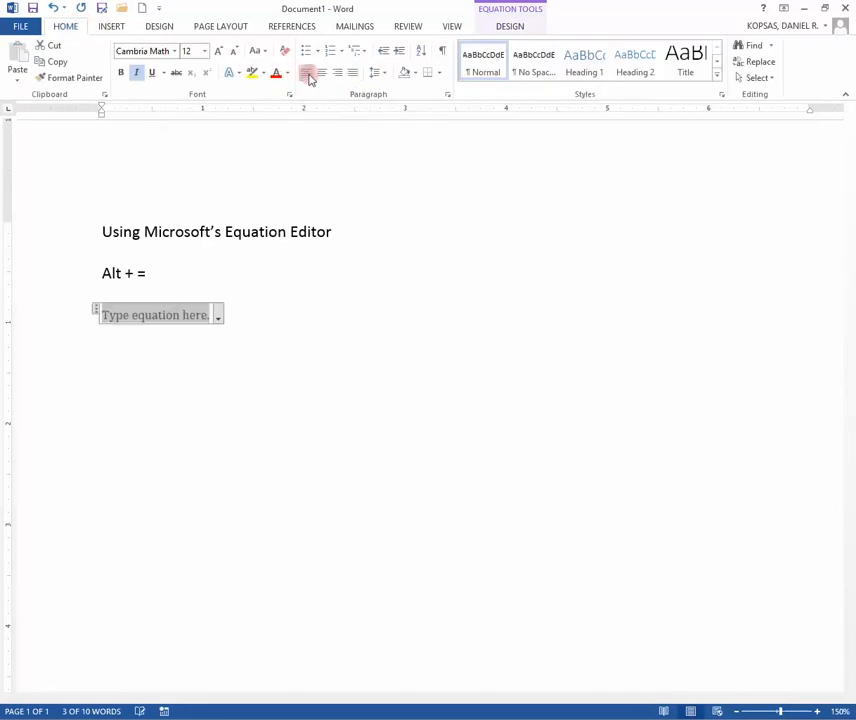
{"action": "left_click", "coordinate": [273, 315]}
{"action": "left_click", "coordinate": [274, 316]}
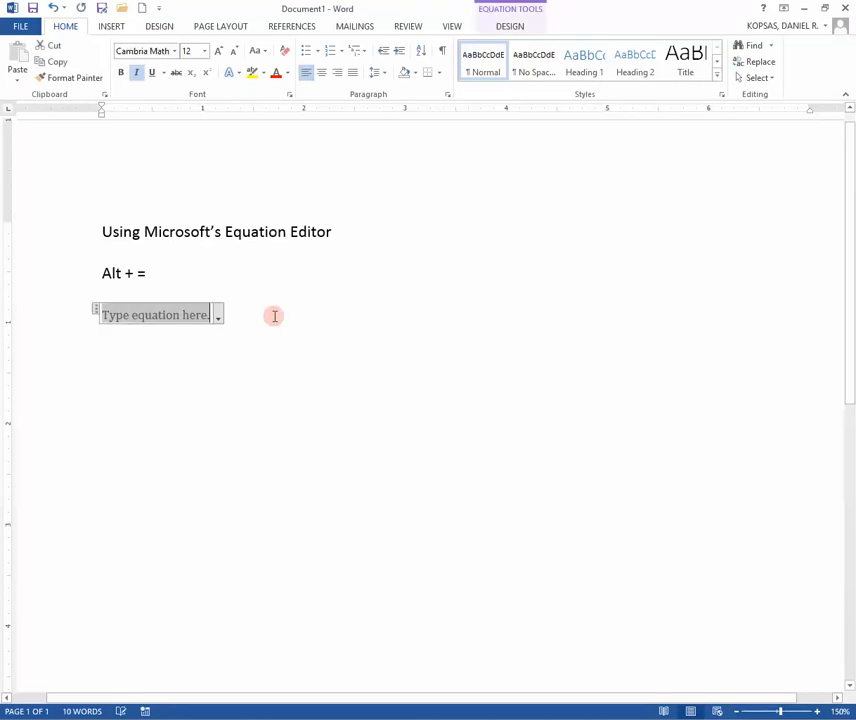
{"action": "key", "text": "BackSpace"}
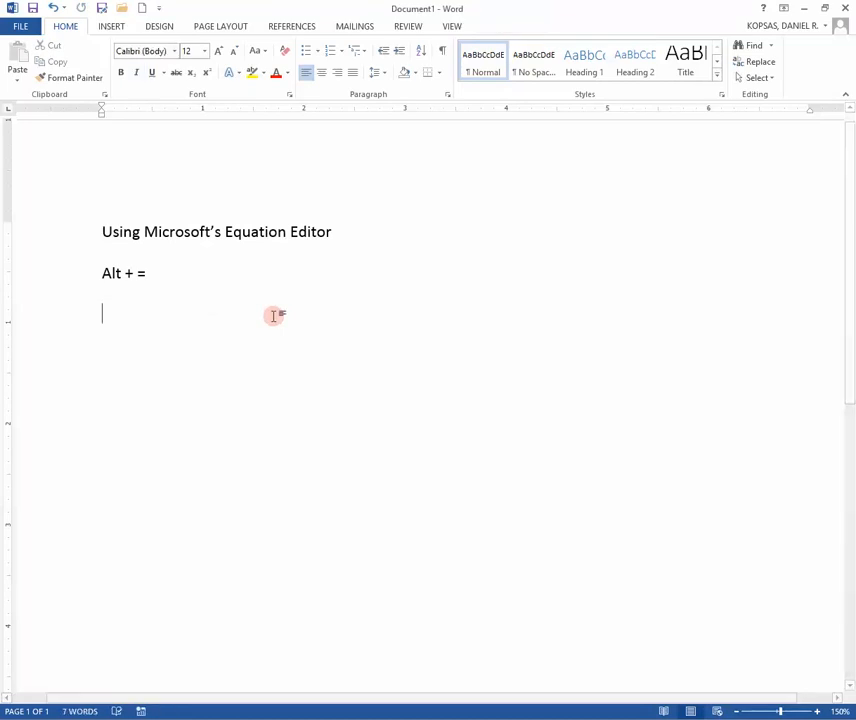
Step: Write "Some words" below the "Alt + =" line, followed by an inline equation reading x² + 3x − 4
{"action": "type", "text": "Some words"}
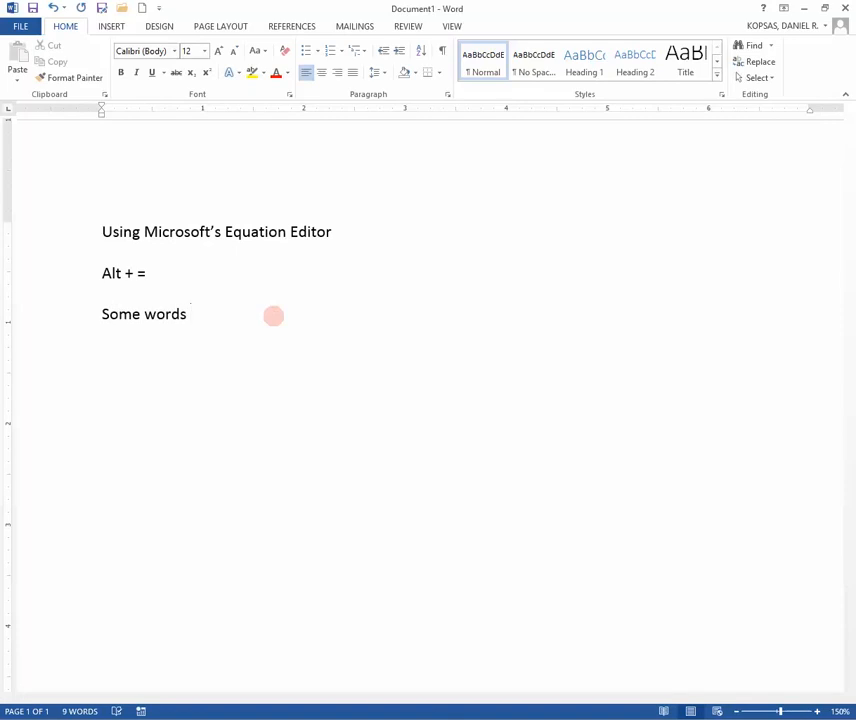
{"action": "key", "text": "alt+equal"}
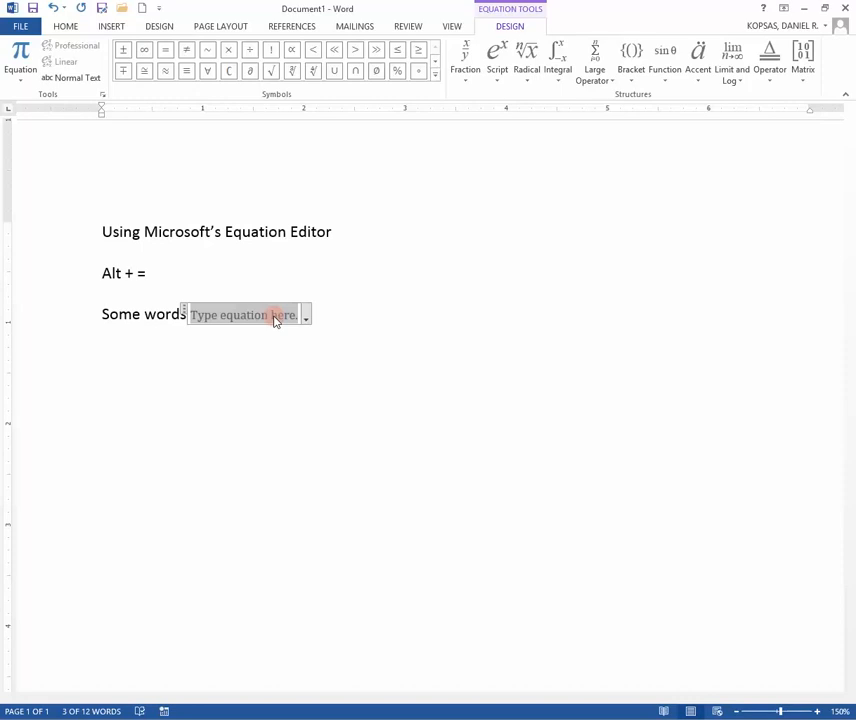
{"action": "type", "text": "x"}
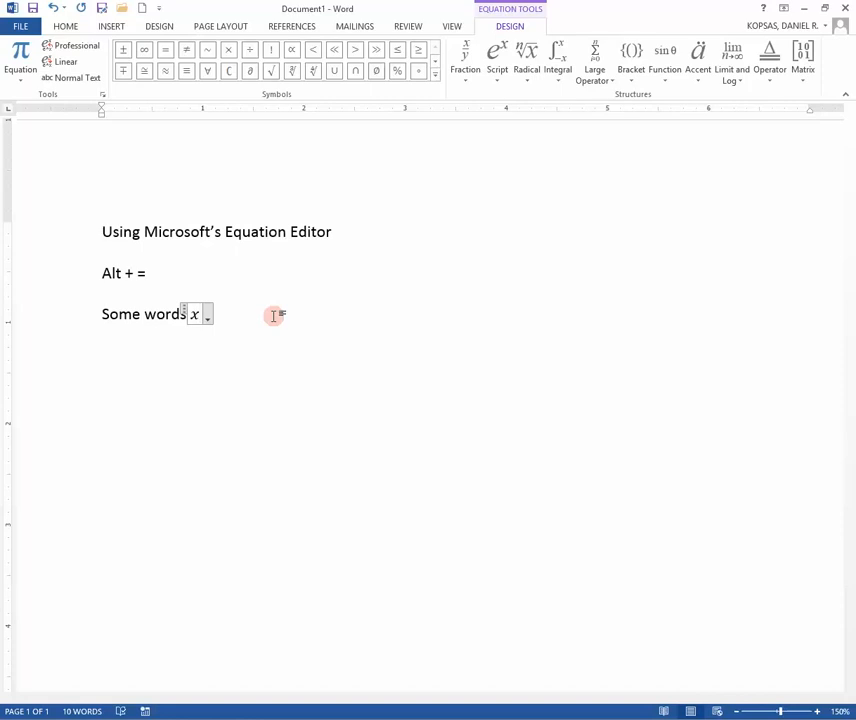
{"action": "type", "text": "^2"}
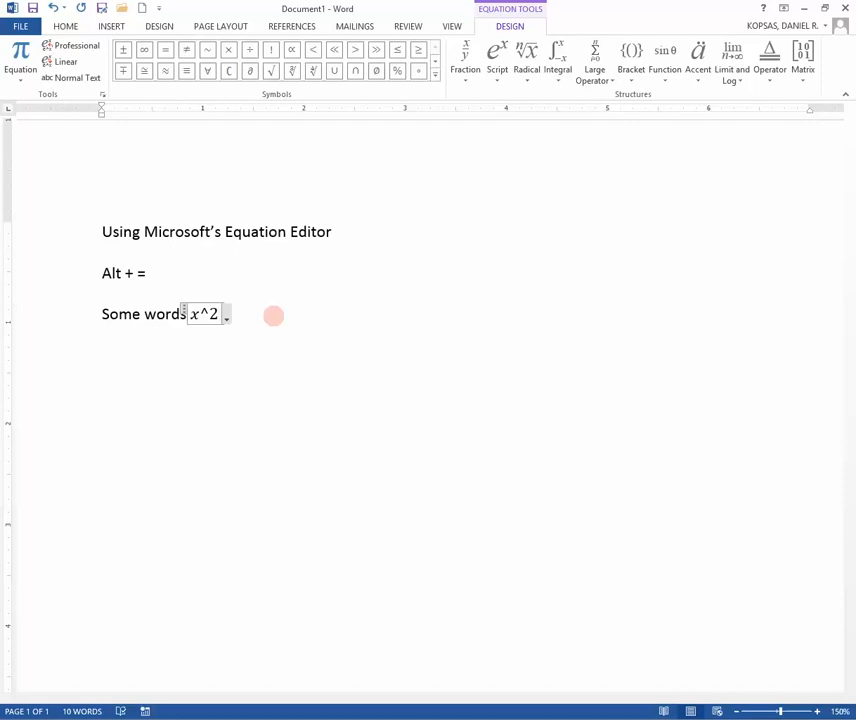
{"action": "key", "text": "space"}
{"action": "type", "text": "+3x-4"}
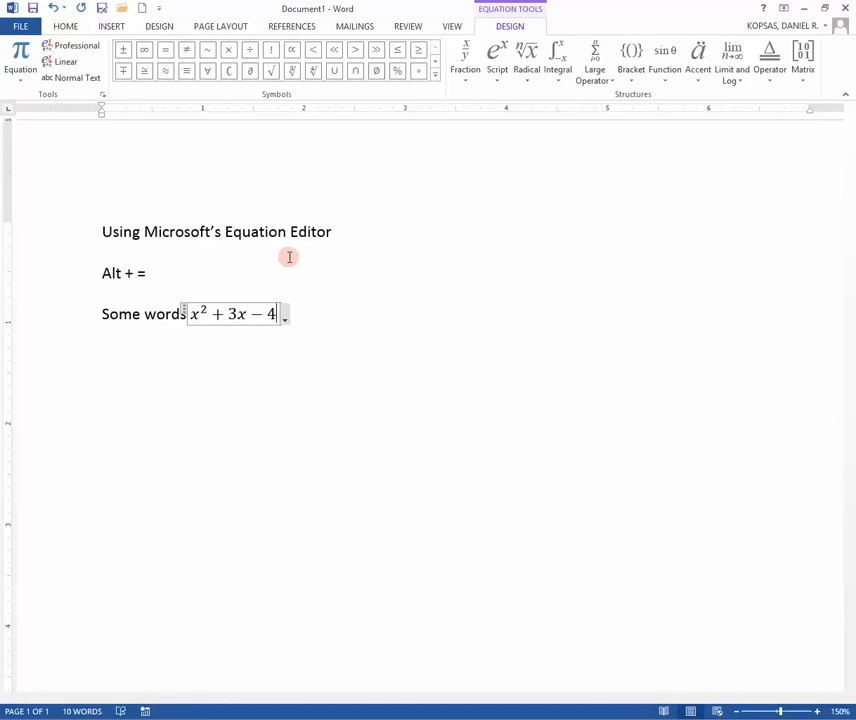
{"action": "key", "text": "Right"}
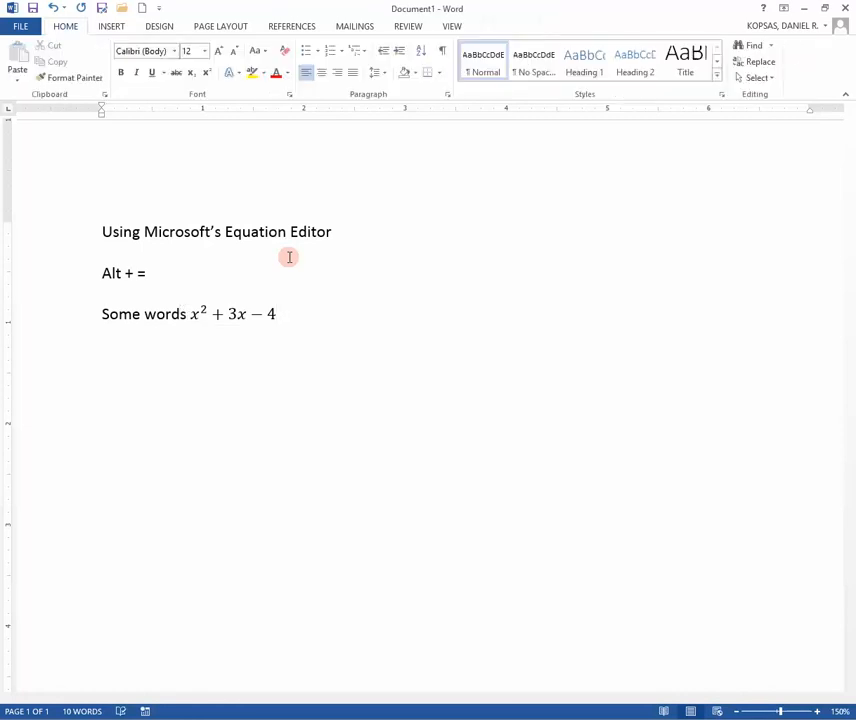
Step: Complete the sentence after the equation with the plain text ", and you can continue typing."
{"action": "type", "text": ", and you can cont"}
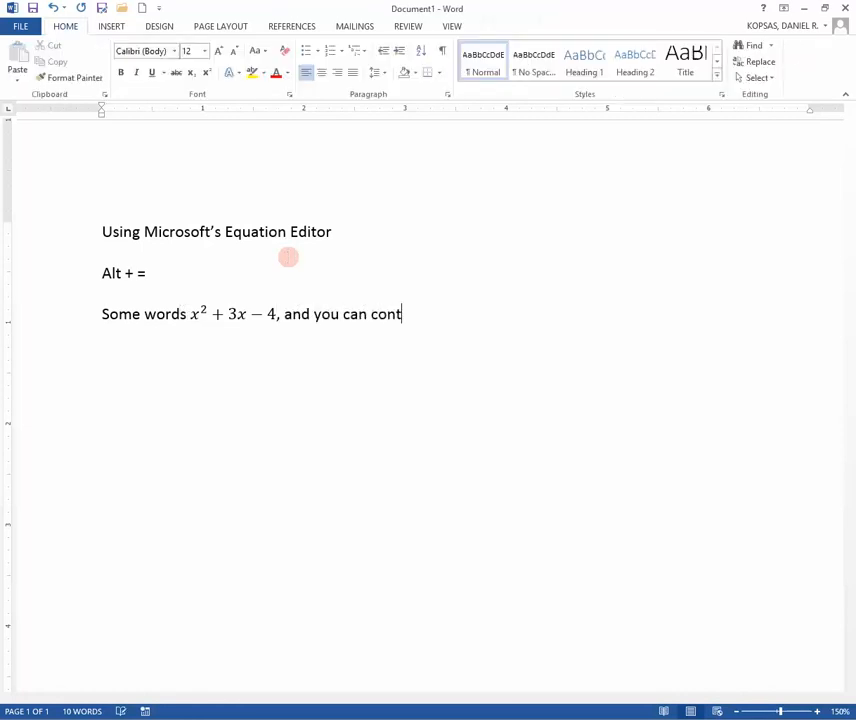
{"action": "type", "text": "inue typing."}
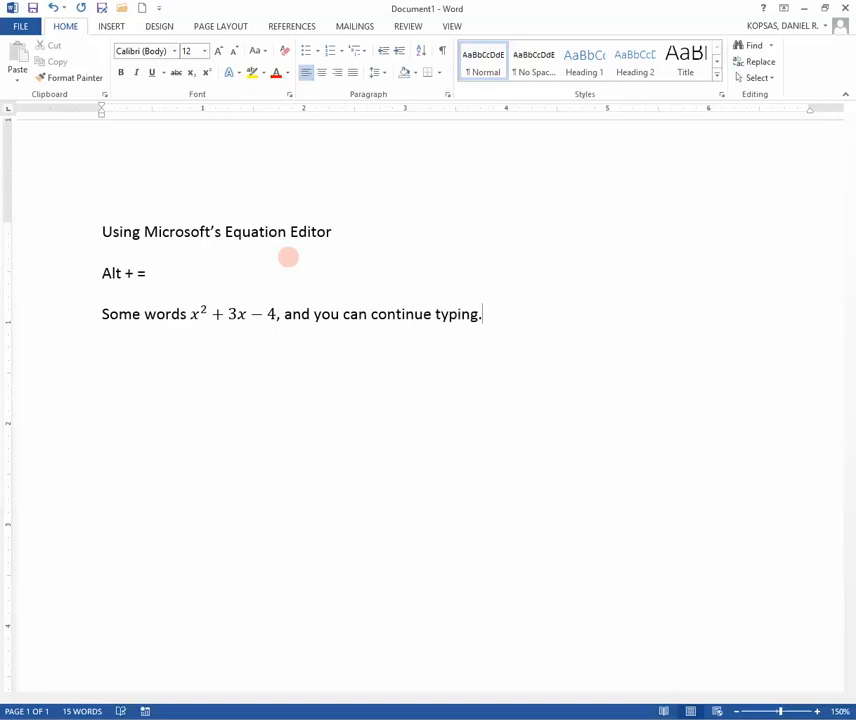
{"action": "left_click", "coordinate": [268, 315]}
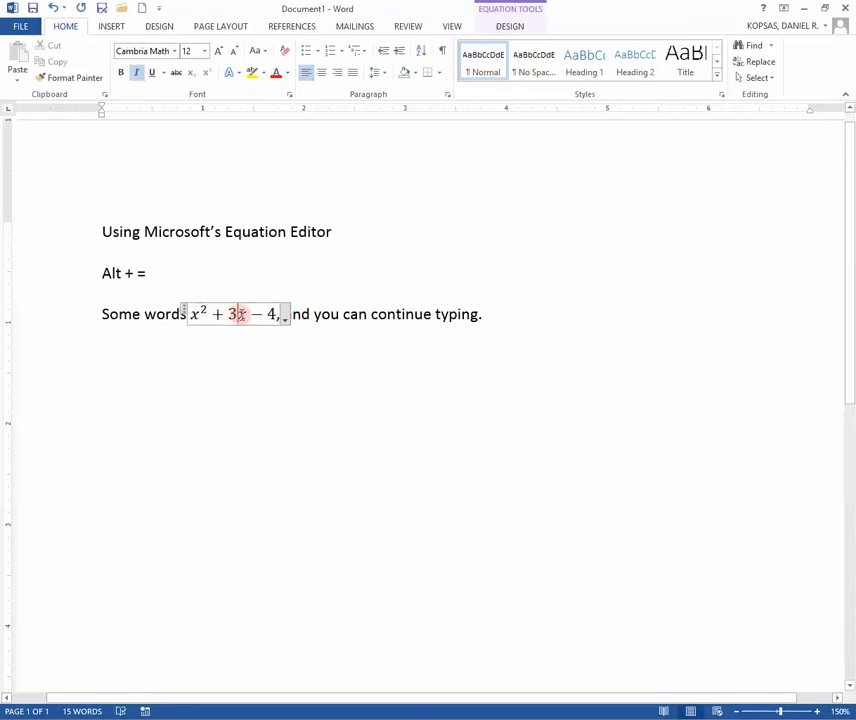
{"action": "left_click", "coordinate": [491, 314]}
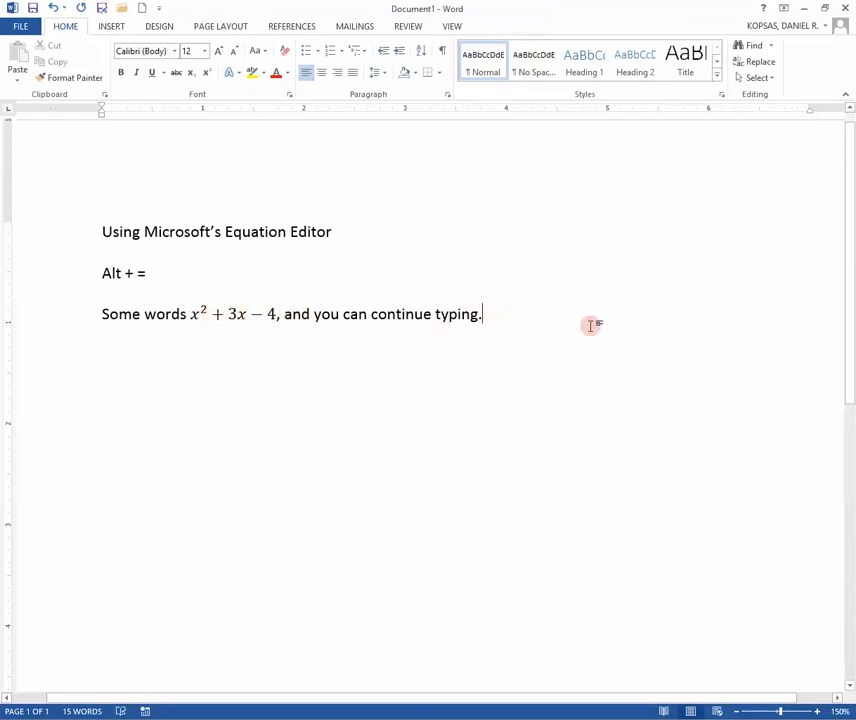
Step: Start a new line reading "Rational expression" with an inline built-up fraction of x² + 3x − 4 over x − 2
{"action": "key", "text": "Return"}
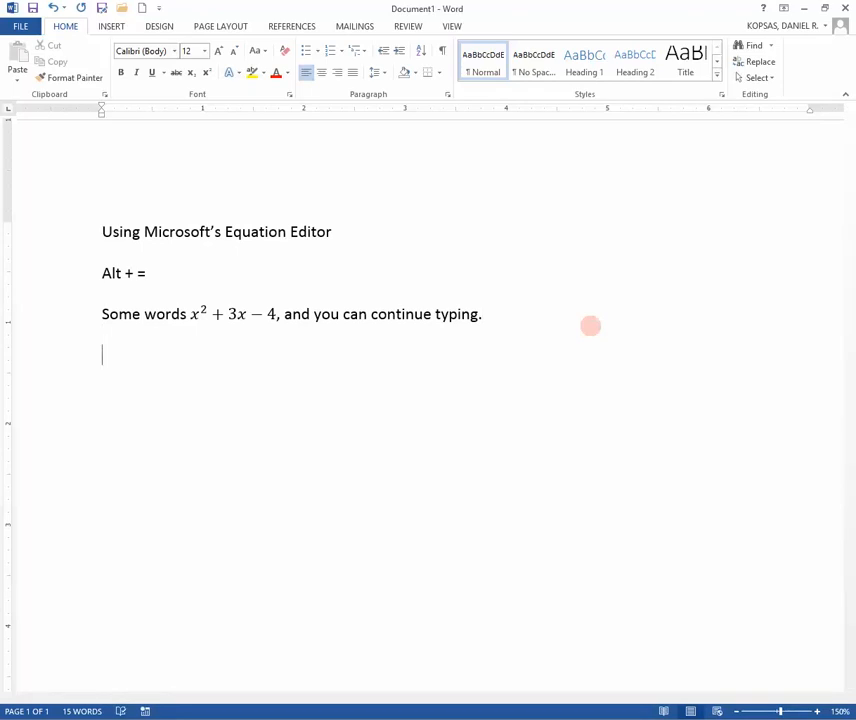
{"action": "type", "text": "Rational expression"}
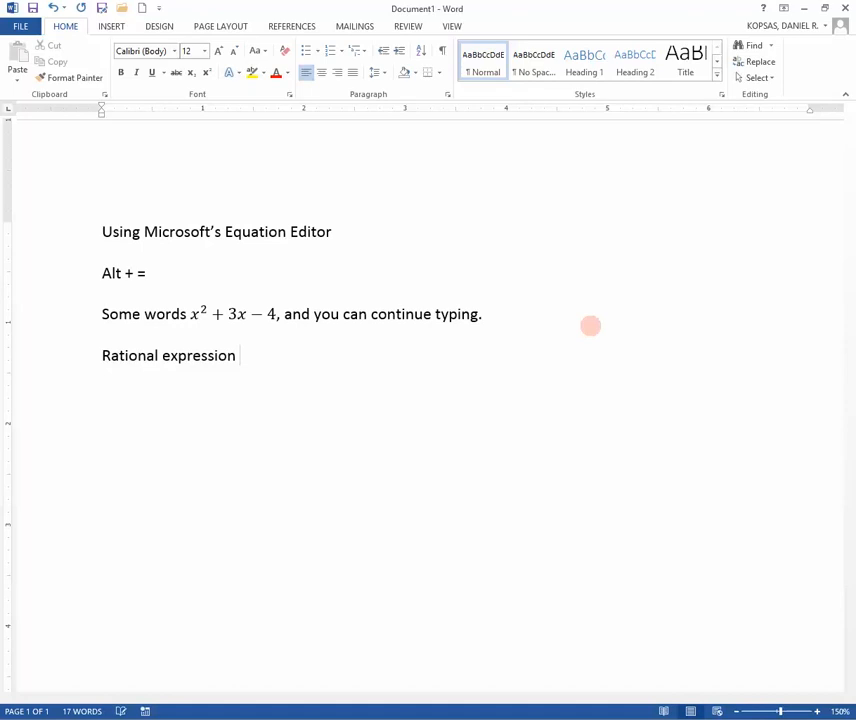
{"action": "key", "text": "alt+equal"}
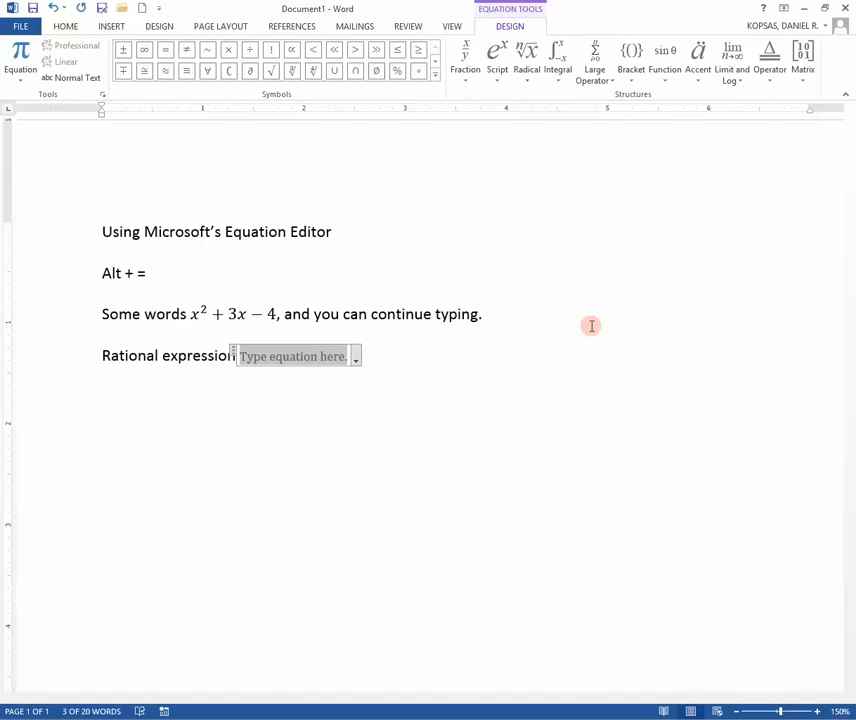
{"action": "type", "text": "("}
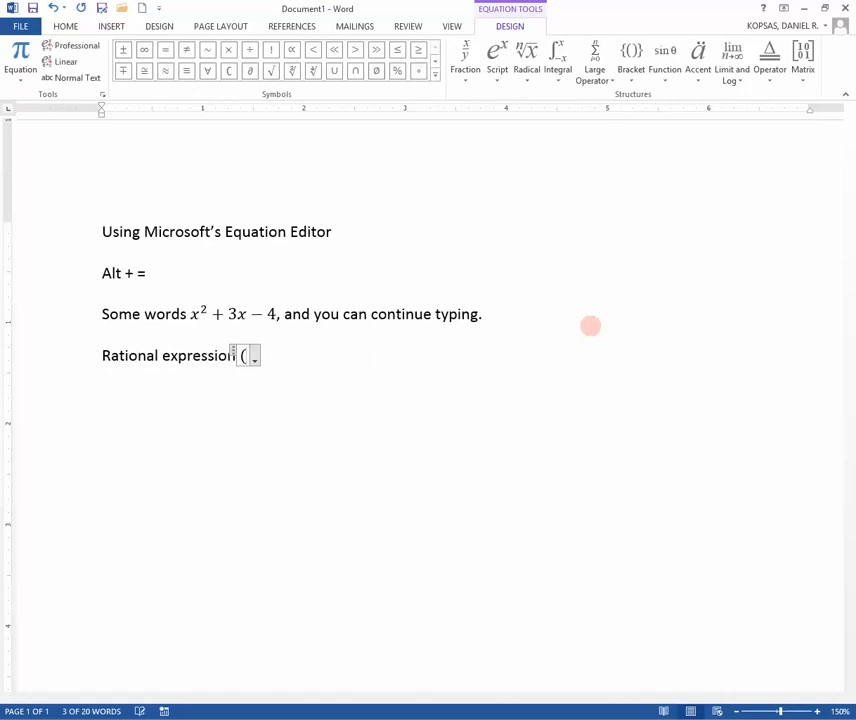
{"action": "type", "text": "x^2"}
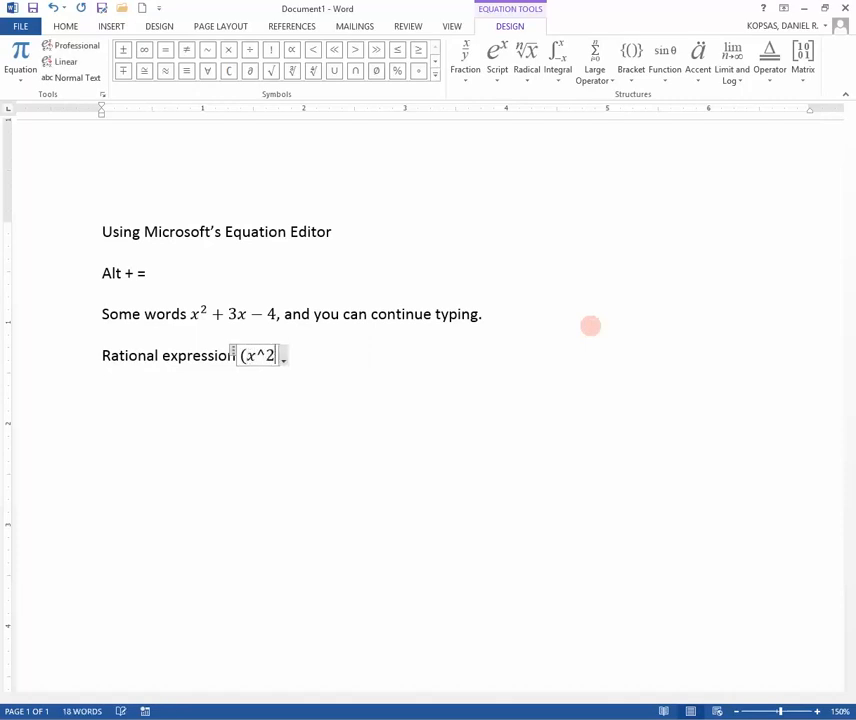
{"action": "type", "text": "+3x-4"}
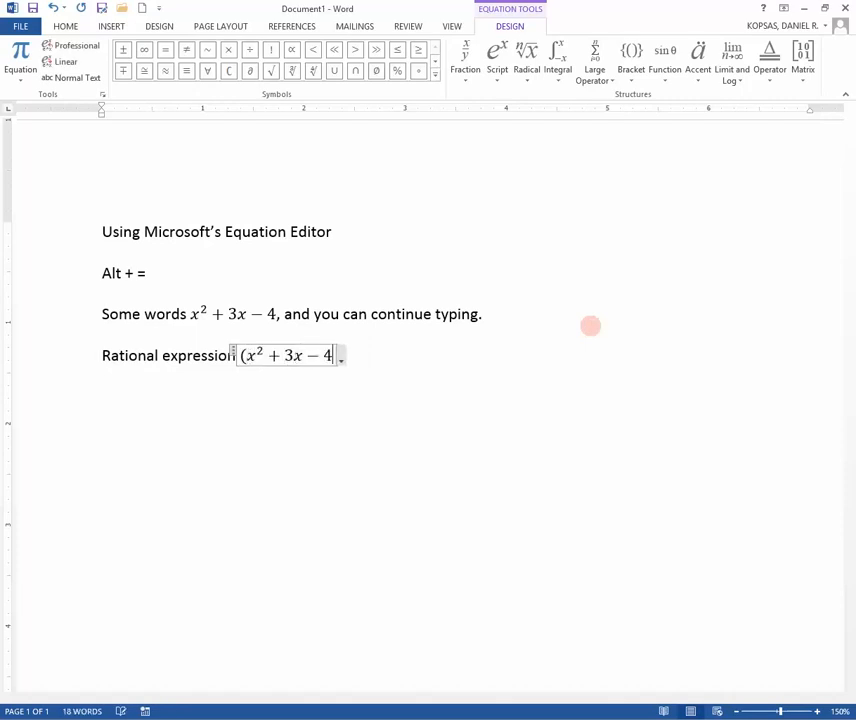
{"action": "type", "text": ")/"}
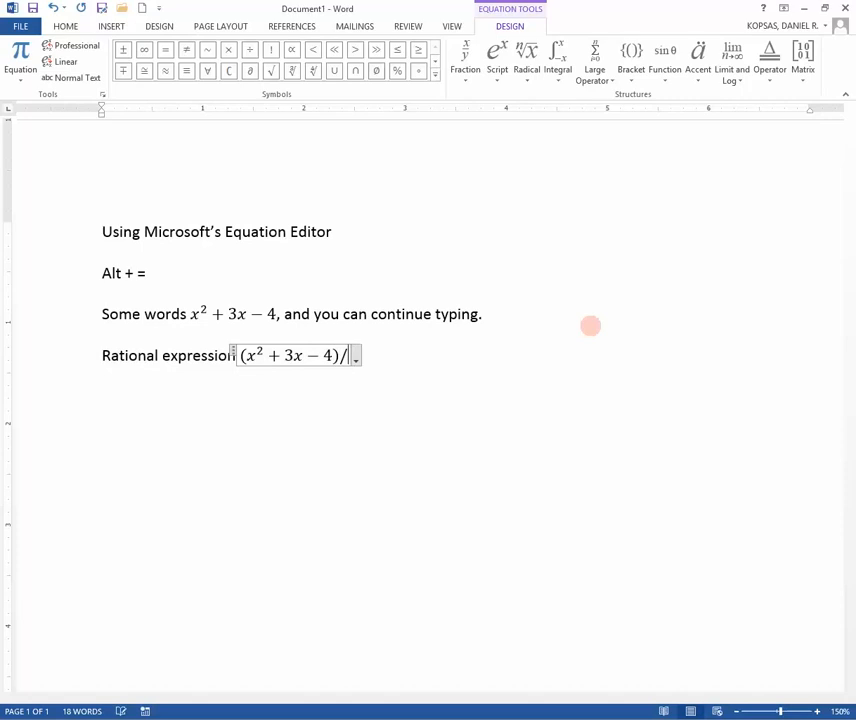
{"action": "type", "text": "(x-2)"}
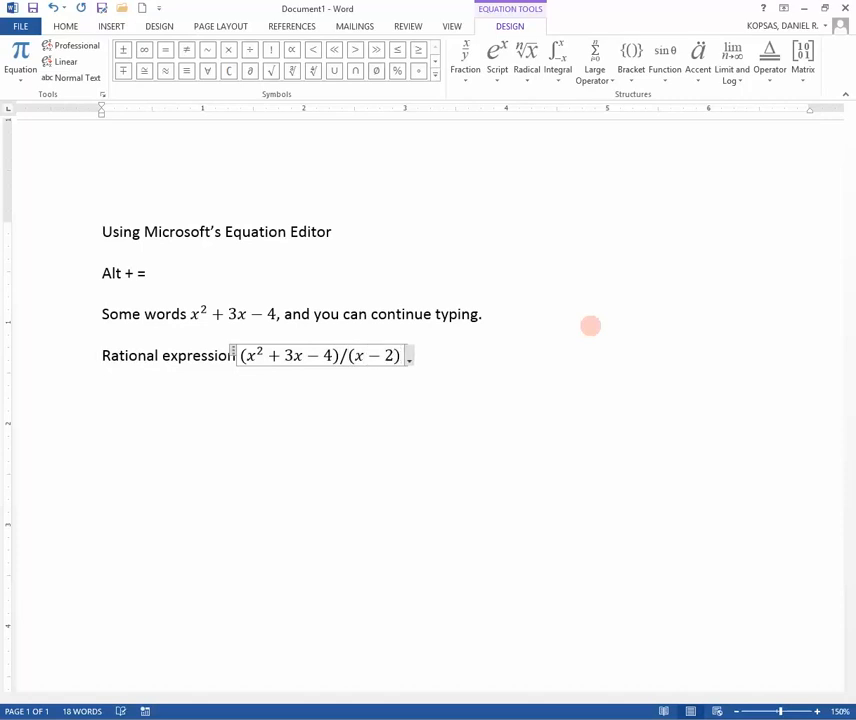
{"action": "key", "text": "Left"}
{"action": "key", "text": "Up"}
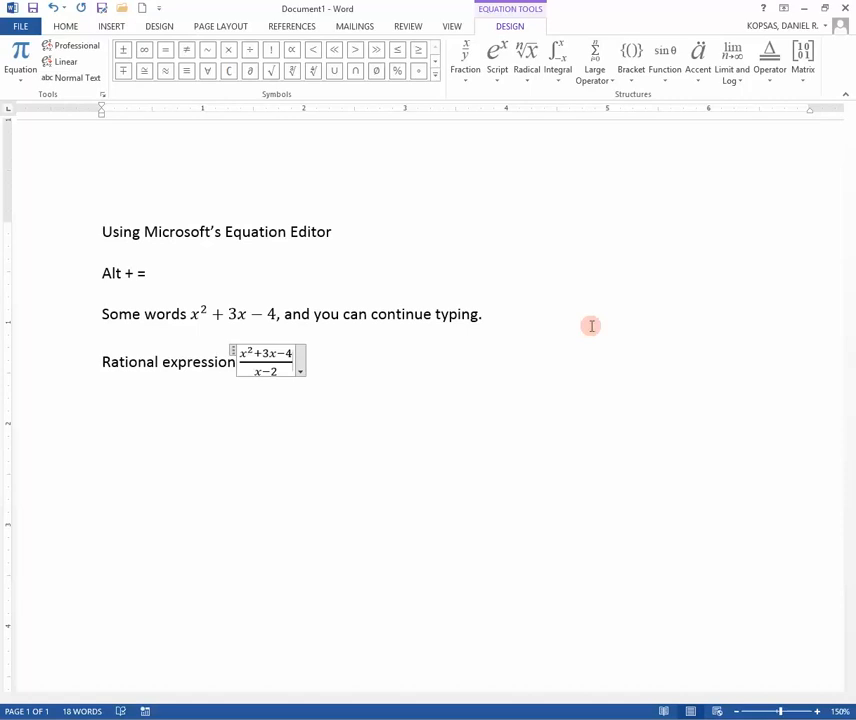
{"action": "key", "text": "Right"}
Step: Finish the rational expression line with the plain text ", and continue."
{"action": "type", "text": ", and conci"}
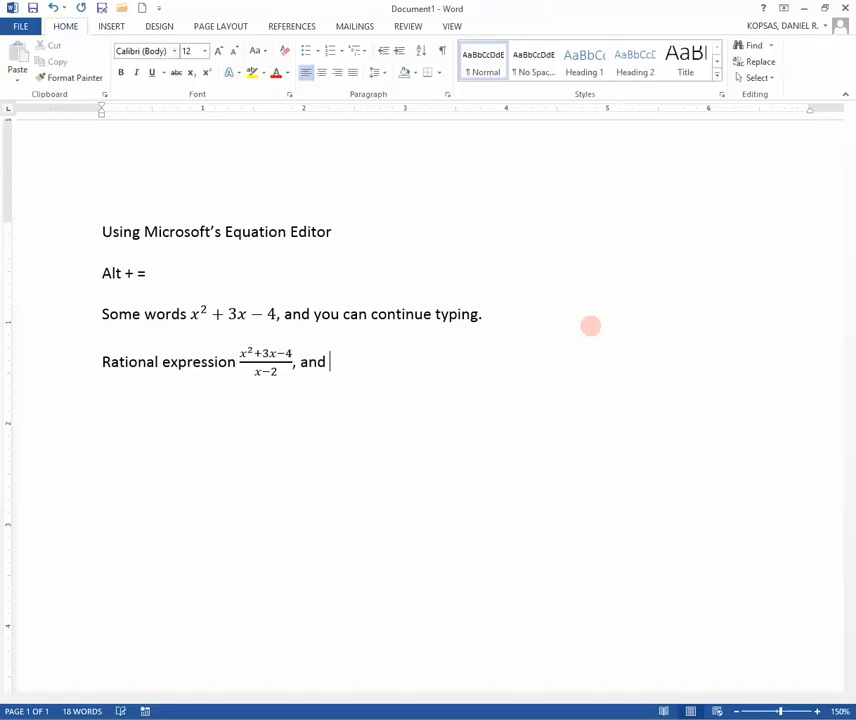
{"action": "key", "text": "BackSpace"}
{"action": "key", "text": "BackSpace"}
{"action": "type", "text": "tinue."}
Step: Start a new line reading "Roots" followed by an inline equation for the square root of x − 2
{"action": "key", "text": "Return"}
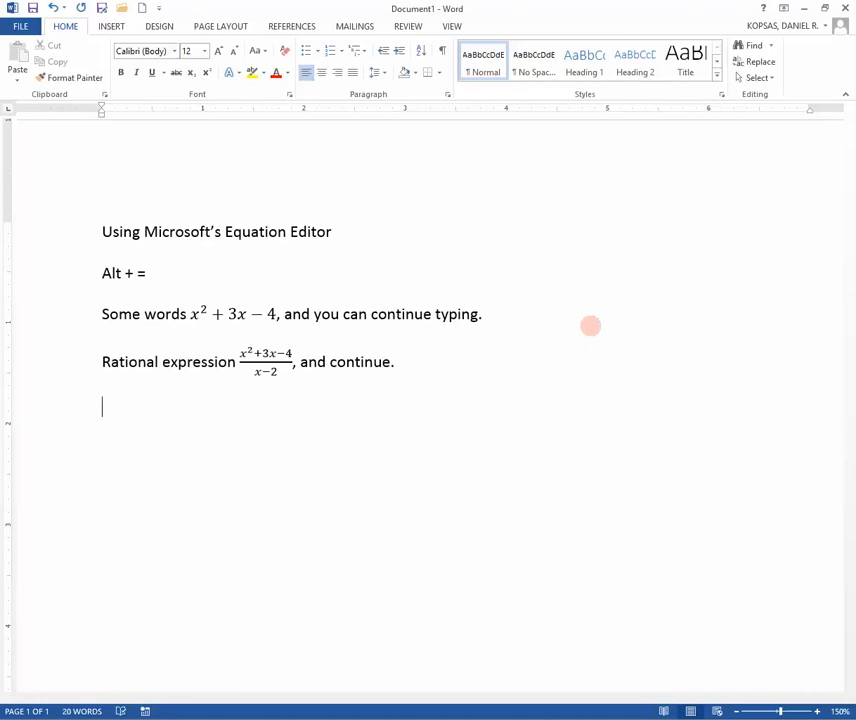
{"action": "type", "text": "Roots"}
{"action": "key", "text": "alt+equal"}
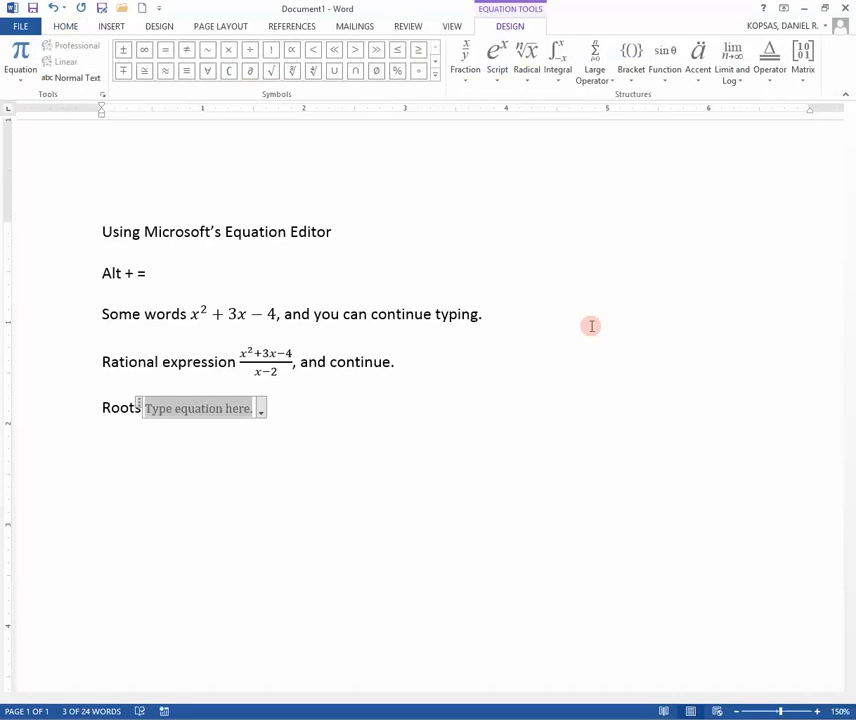
{"action": "type", "text": "\\sqrt"}
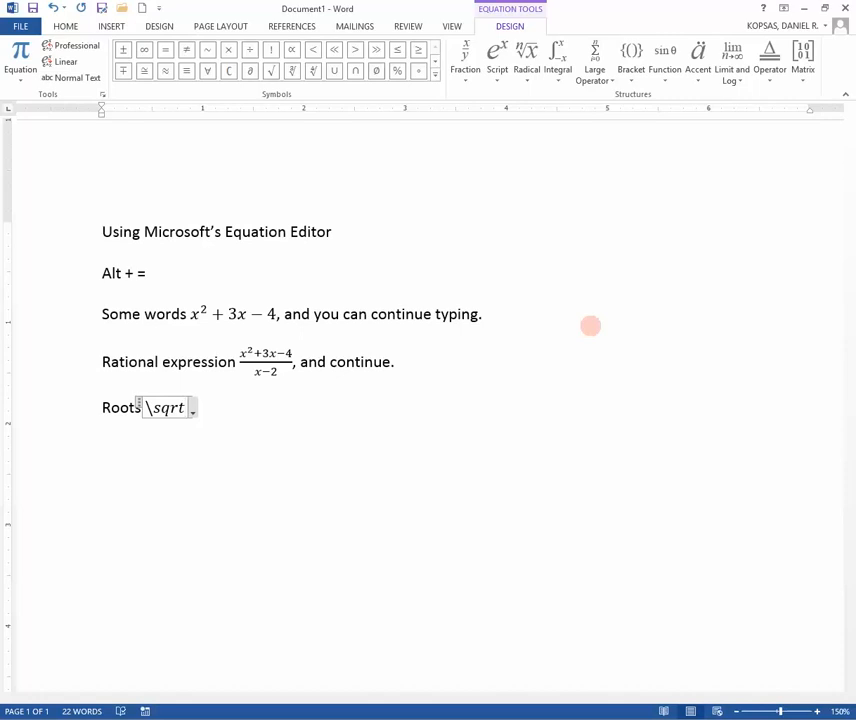
{"action": "type", "text": "(x-2"}
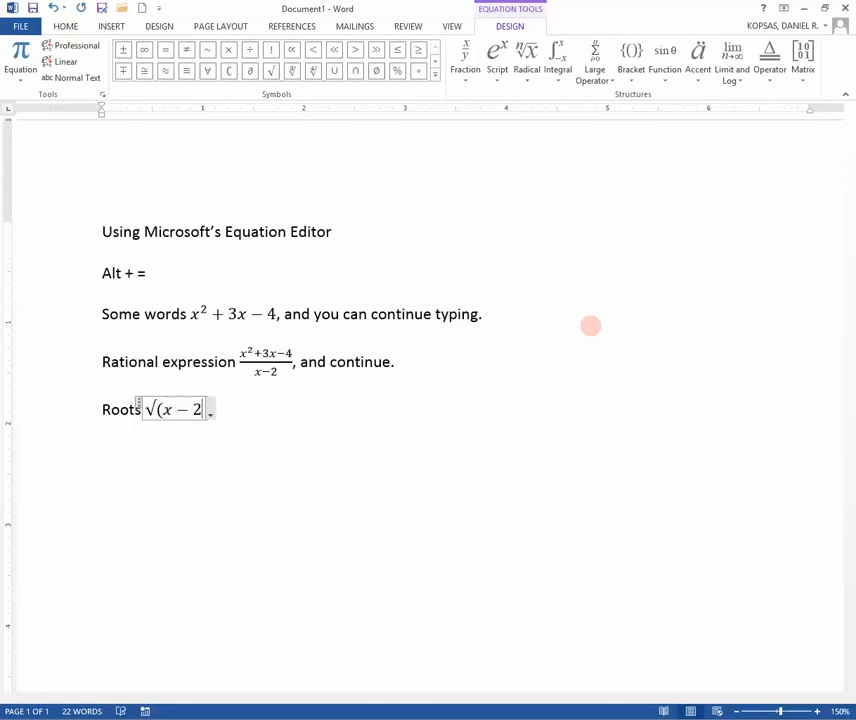
{"action": "type", "text": ")"}
{"action": "key", "text": "Right"}
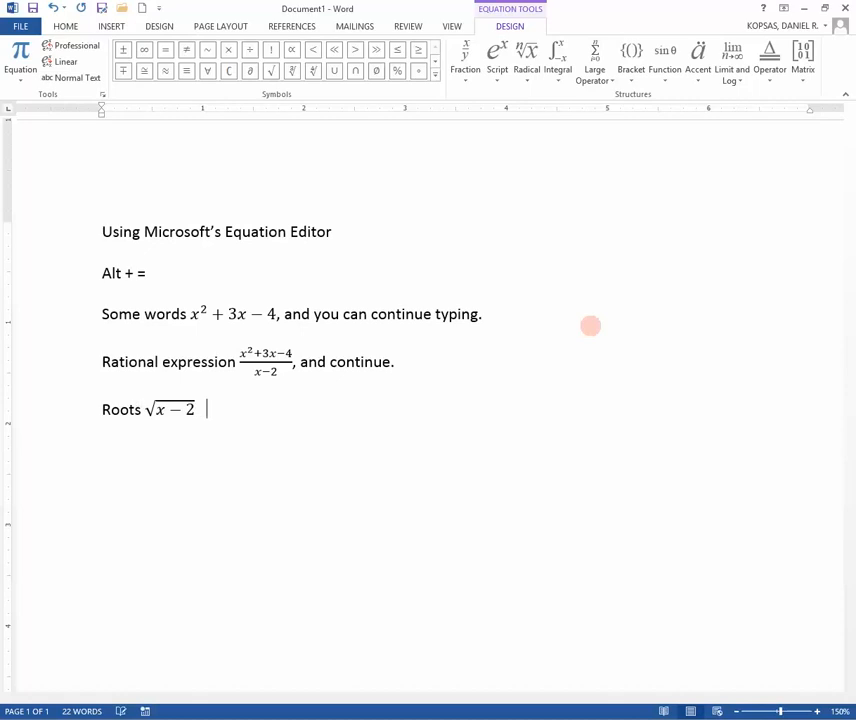
{"action": "key", "text": "Left"}
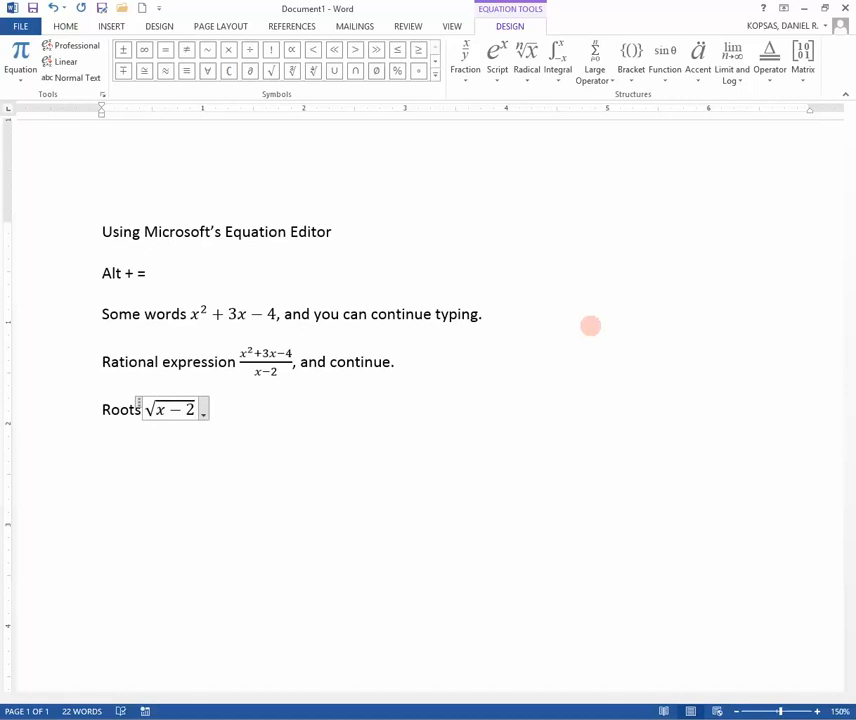
{"action": "key", "text": "Right"}
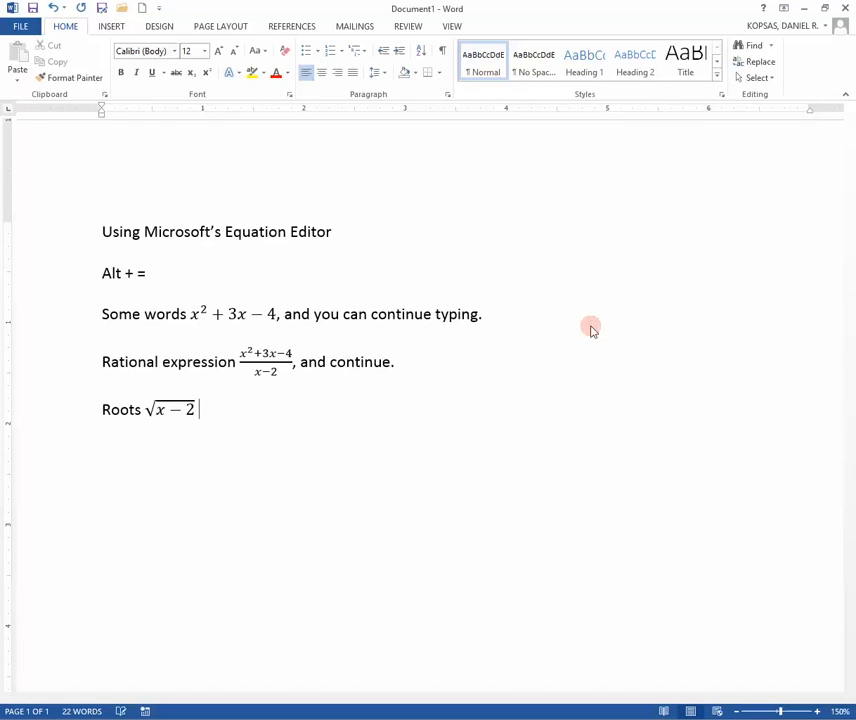
Step: Add a second inline equation to the Roots line for the cube root of x − 3
{"action": "key", "text": "alt+equal"}
{"action": "type", "text": "\\cbr"}
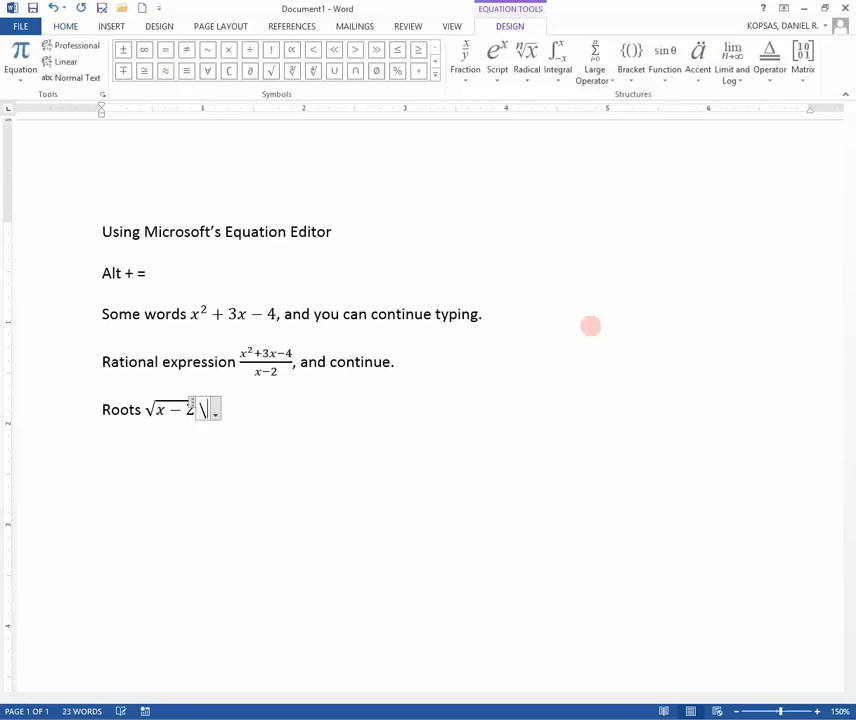
{"action": "type", "text": "t (x-3)"}
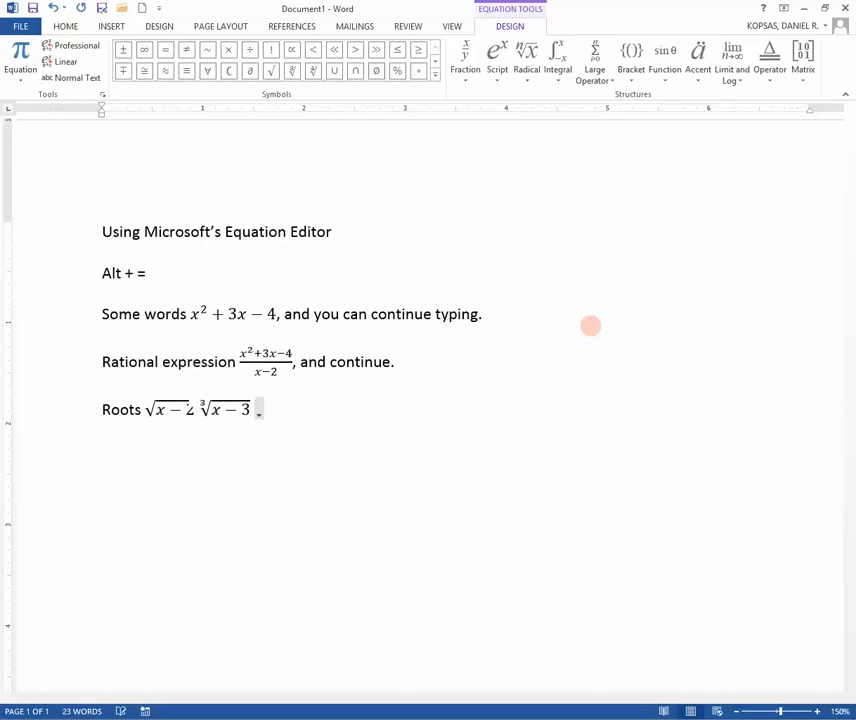
{"action": "key", "text": "Right"}
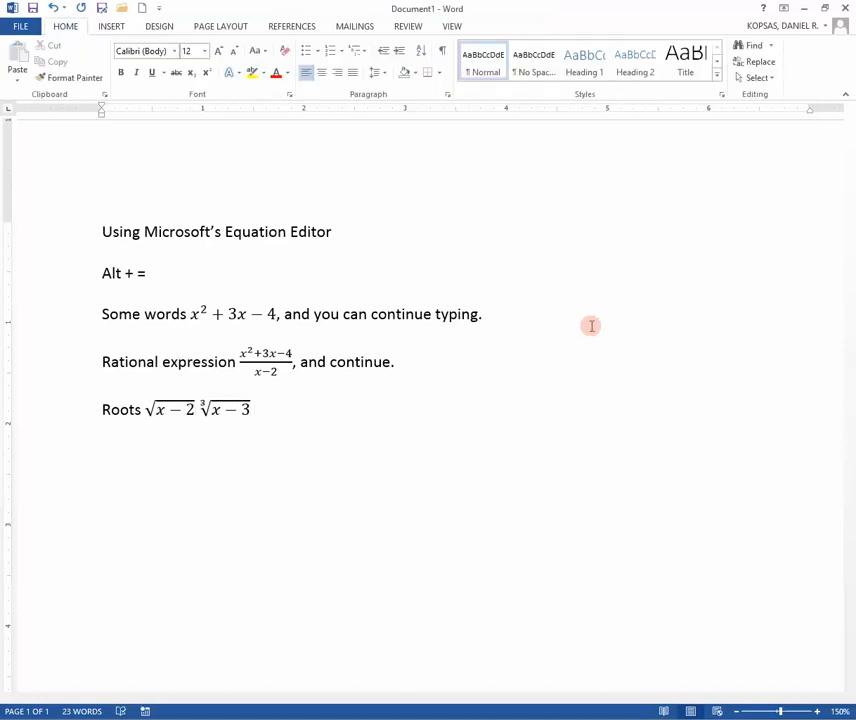
{"action": "left_click", "coordinate": [111, 26]}
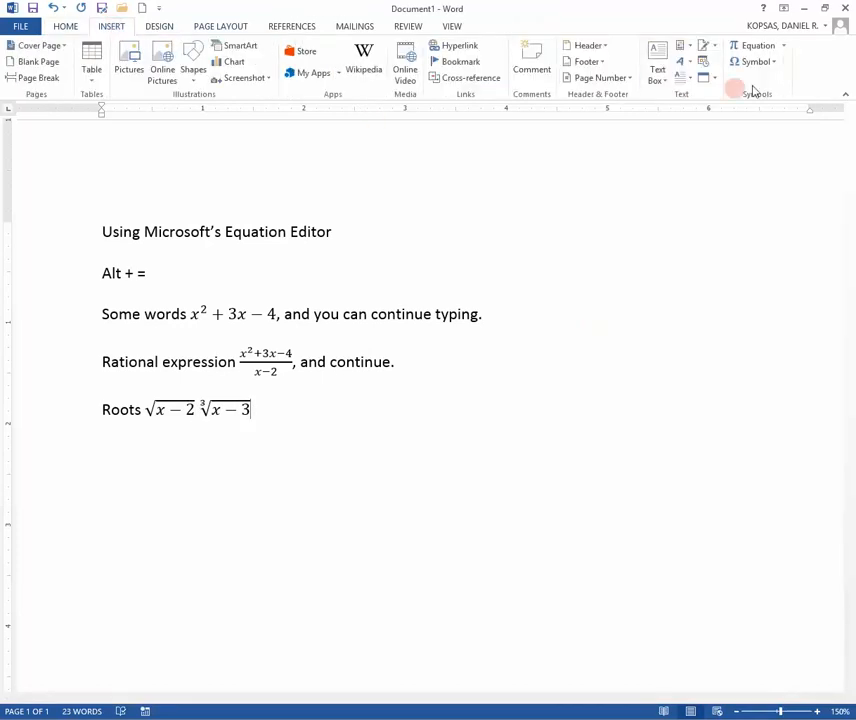
{"action": "left_click", "coordinate": [762, 46]}
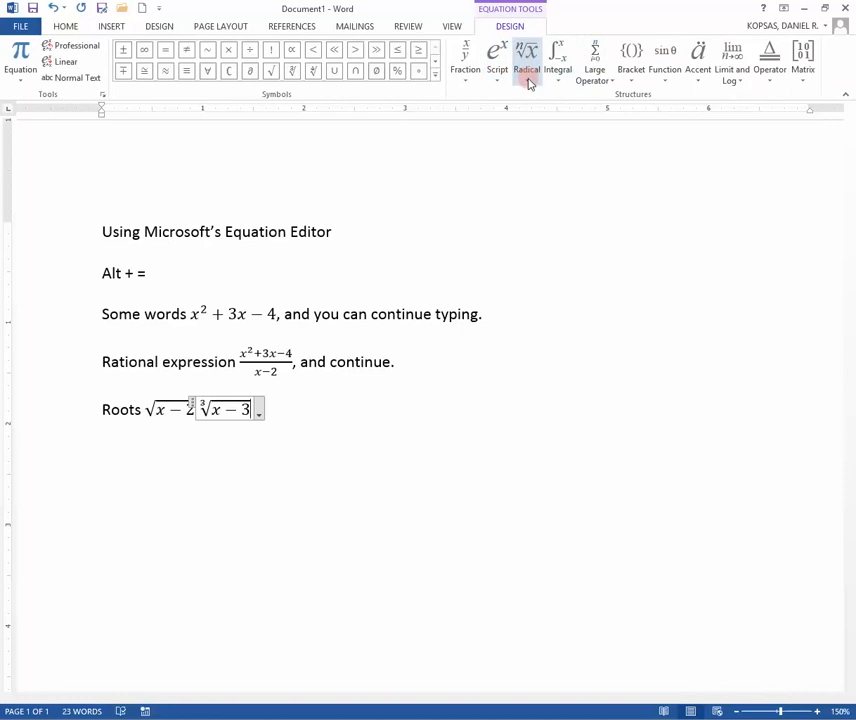
{"action": "left_click", "coordinate": [528, 74]}
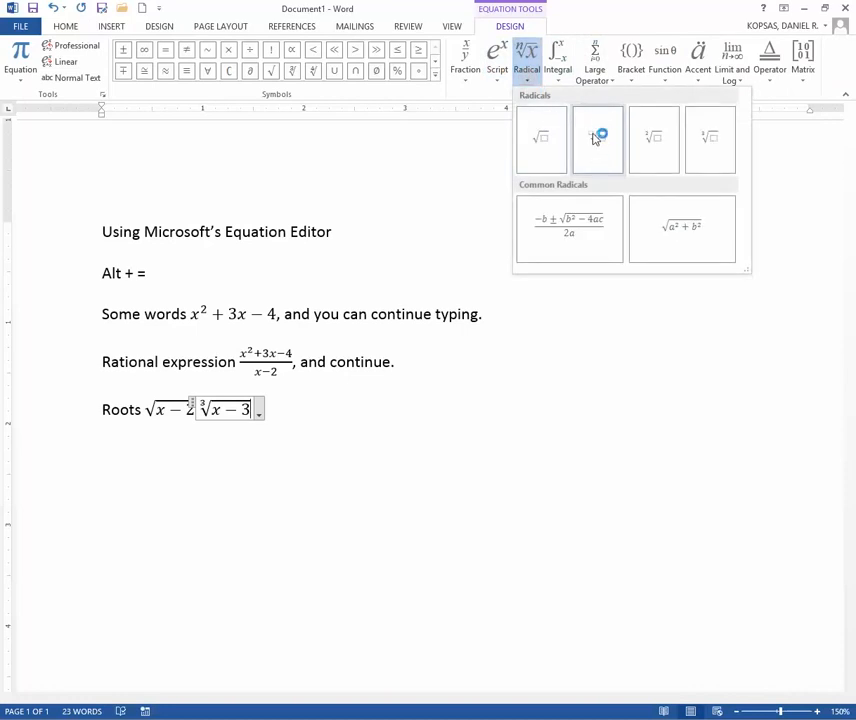
{"action": "left_click", "coordinate": [380, 376]}
Step: Start a new line below the Roots line reading "Greek letters" followed by an inline equation containing π, θ and ϕ
{"action": "left_click", "coordinate": [322, 412]}
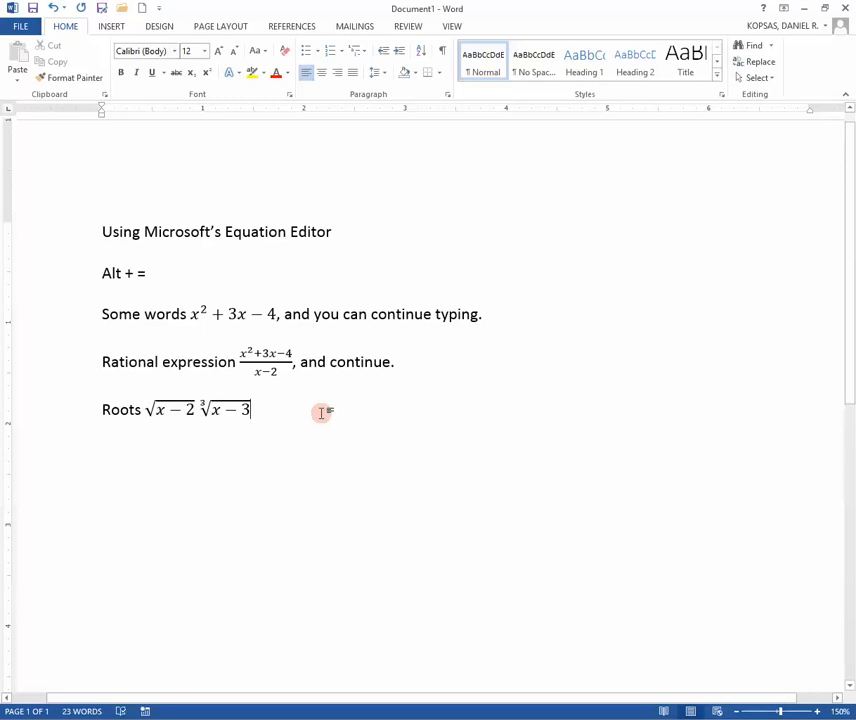
{"action": "key", "text": "Return"}
{"action": "key", "text": "Return"}
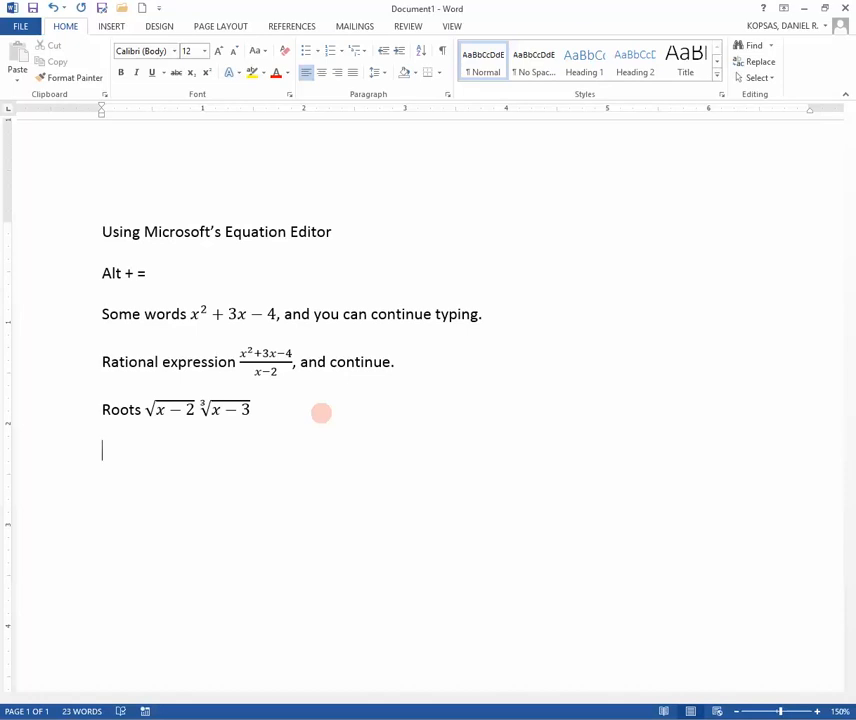
{"action": "type", "text": "Greek letters"}
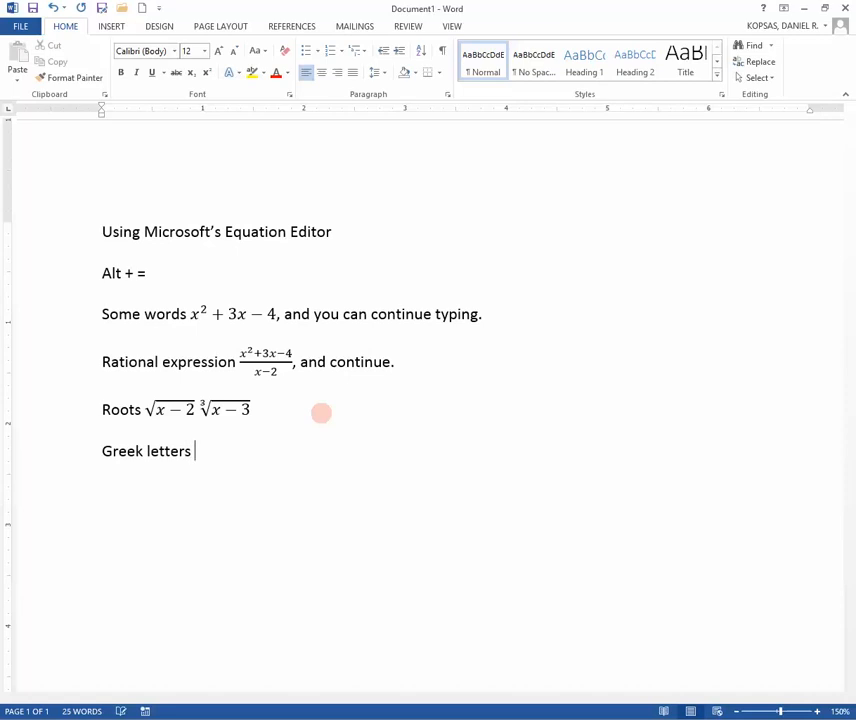
{"action": "key", "text": "alt+equal"}
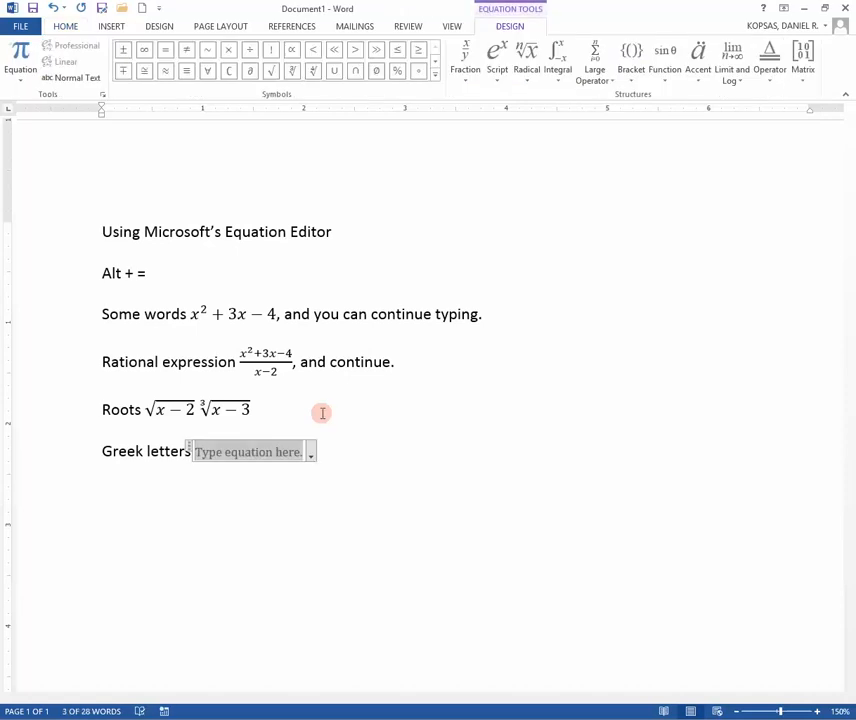
{"action": "type", "text": "\\pi "}
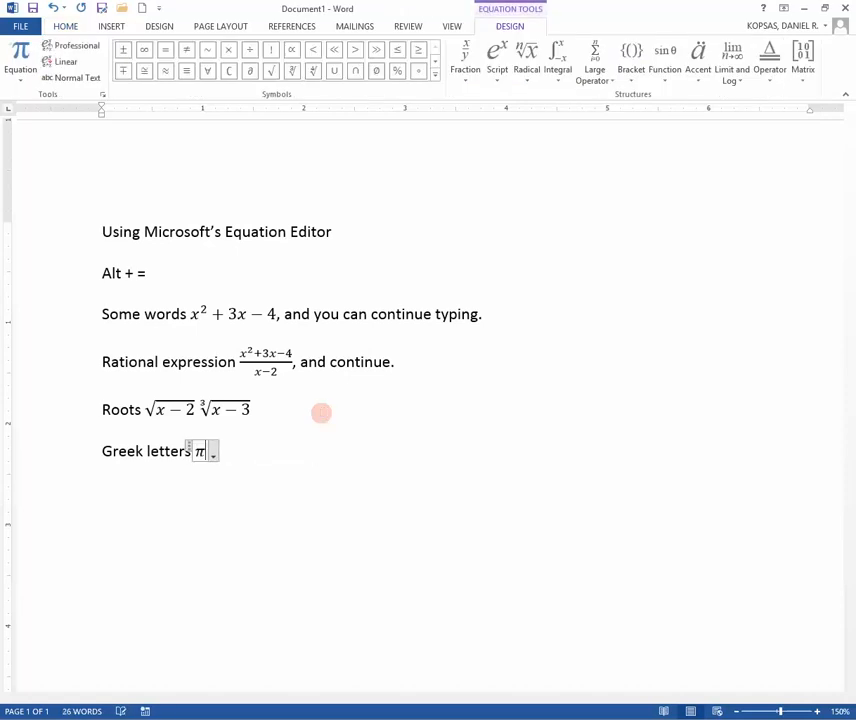
{"action": "type", "text": "\\theta"}
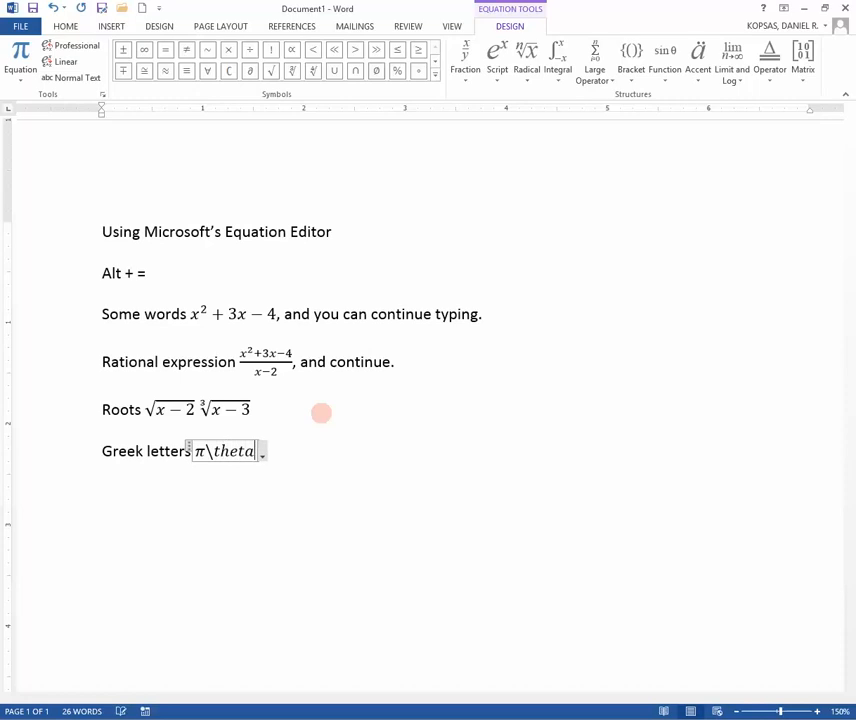
{"action": "type", "text": " \\phi"}
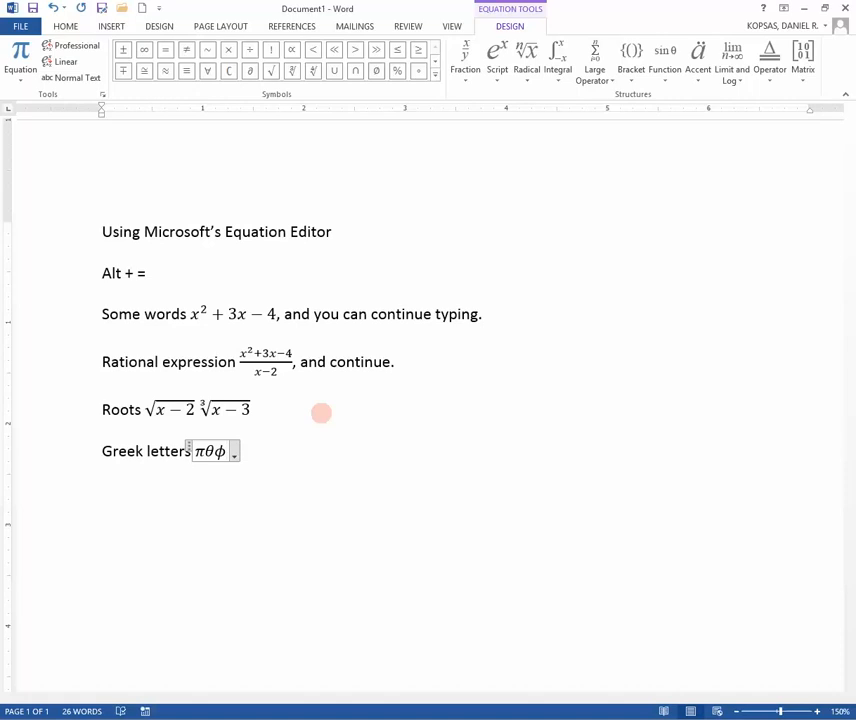
Step: Extend the Greek letters equation with 180° and, after a space, the number 2
{"action": "type", "text": "180"}
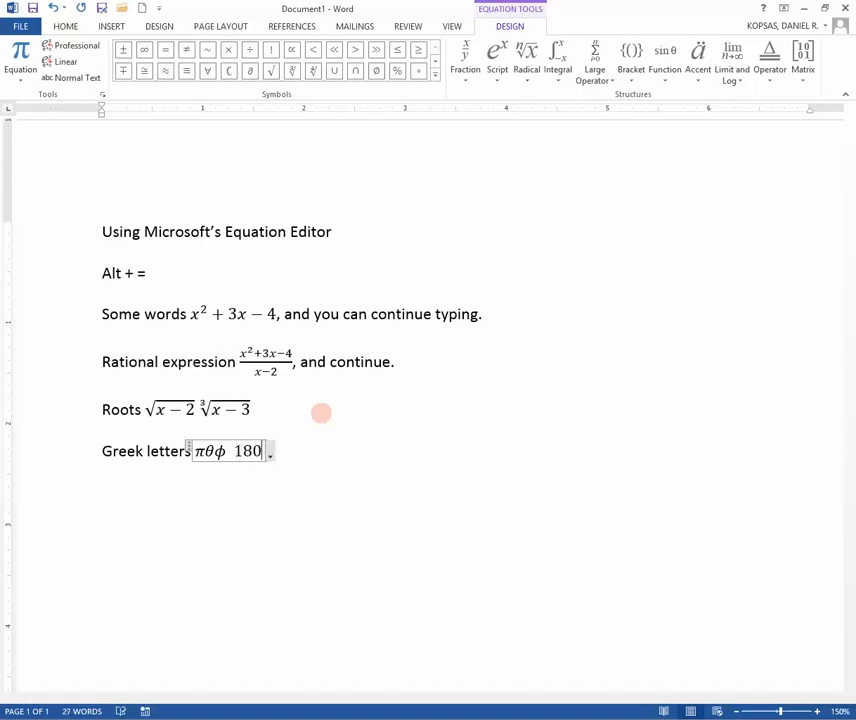
{"action": "type", "text": "\\degree"}
{"action": "type", "text": "2"}
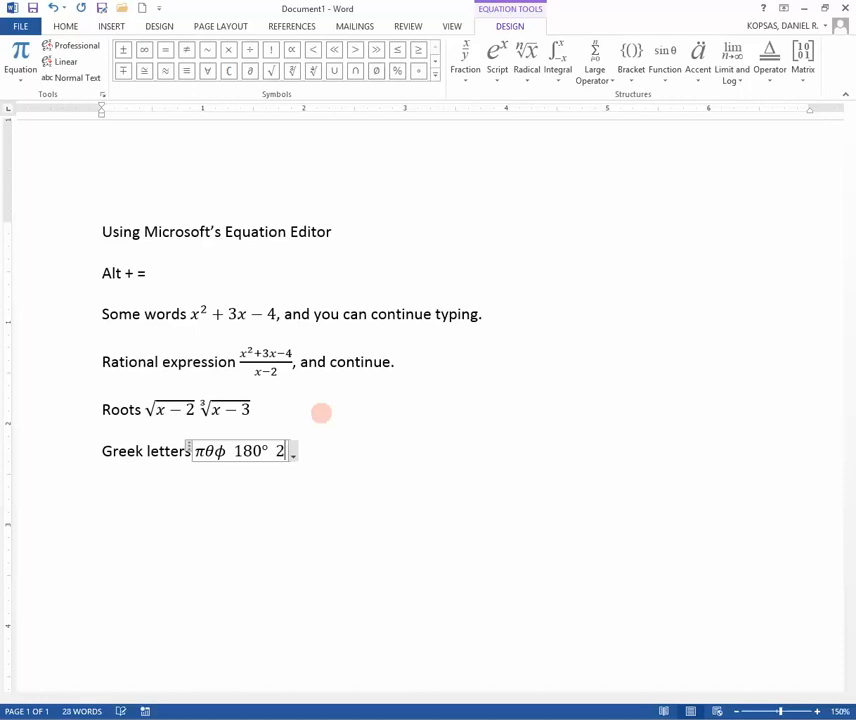
Step: Try continuing the 2 with a multiplication cross and a 3, and delete both again
{"action": "type", "text": "\\times "}
{"action": "type", "text": "3"}
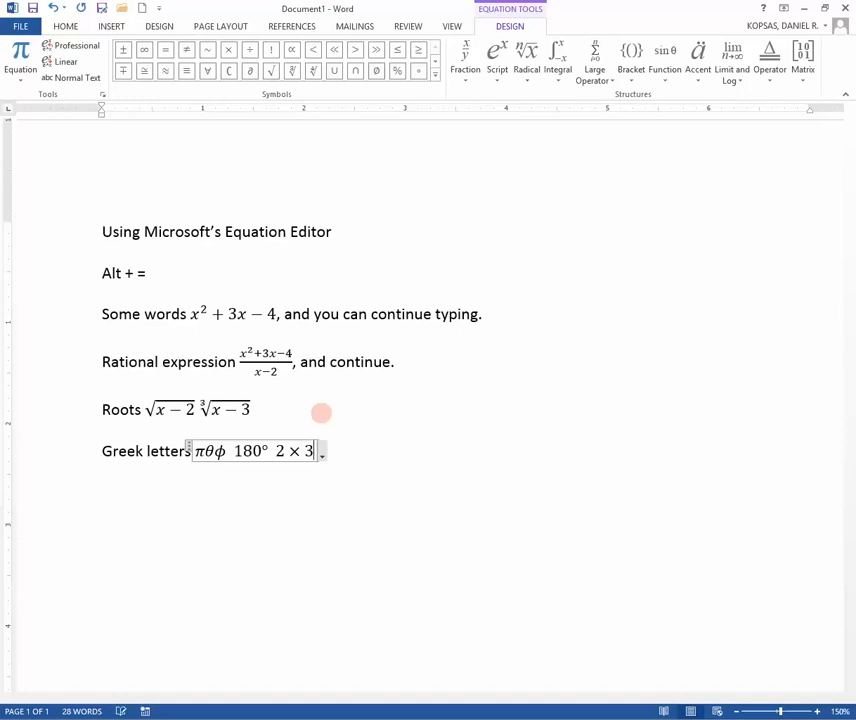
{"action": "key", "text": "BackSpace"}
{"action": "key", "text": "BackSpace"}
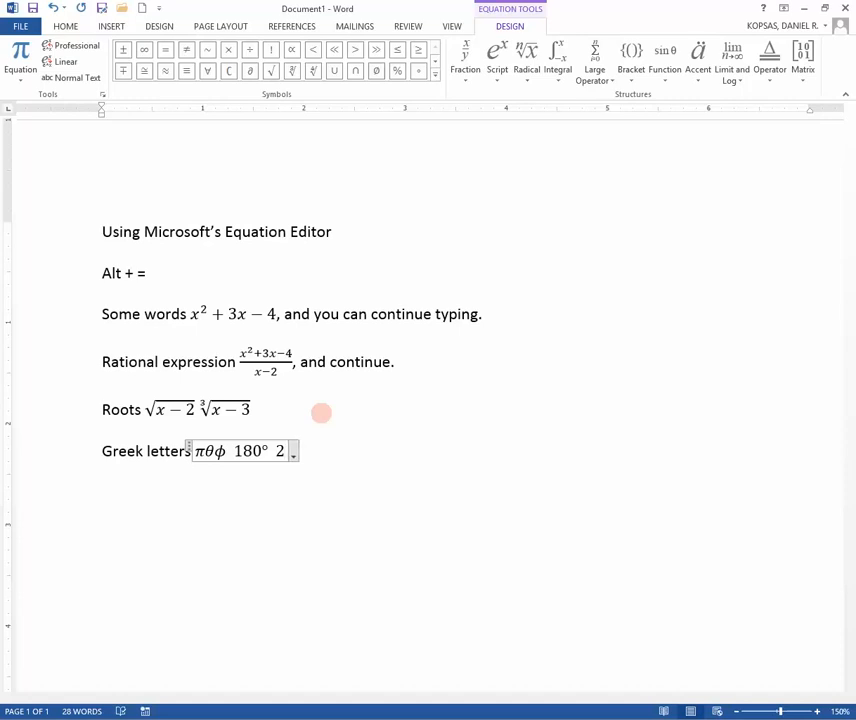
{"action": "type", "text": "\\dot 3"}
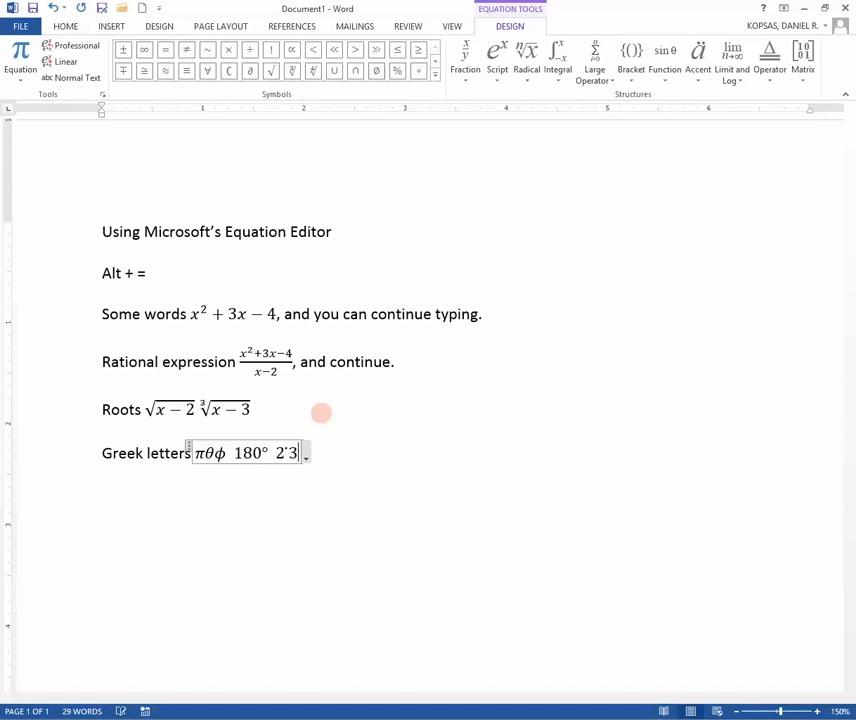
{"action": "key", "text": "BackSpace"}
{"action": "key", "text": "BackSpace"}
{"action": "key", "text": "BackSpace"}
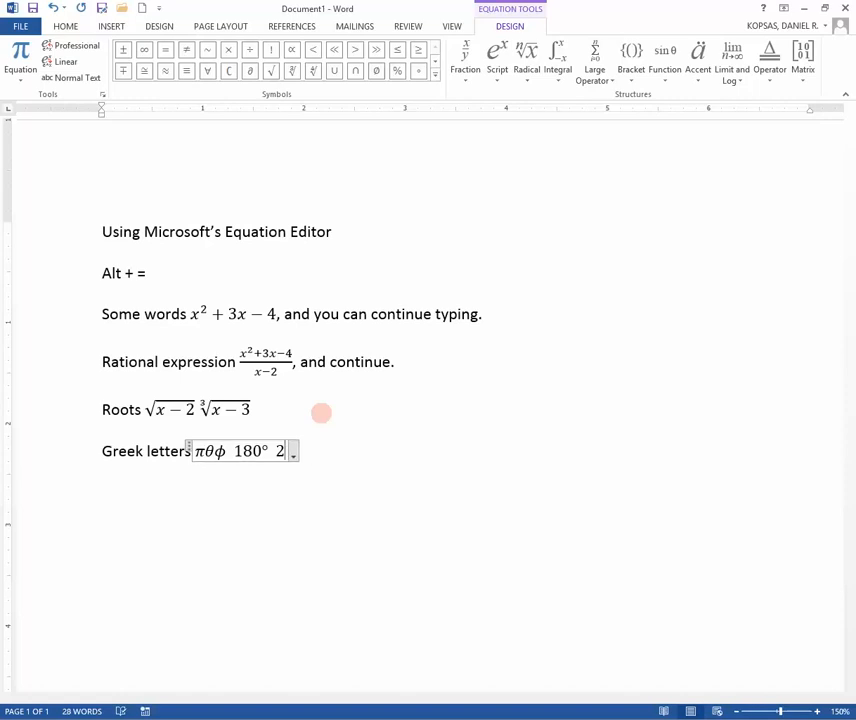
Step: Complete the Greek letters equation by continuing the 2 with a centred dot, 3, a division sign and 4
{"action": "type", "text": "\\cdot "}
{"action": "type", "text": "3"}
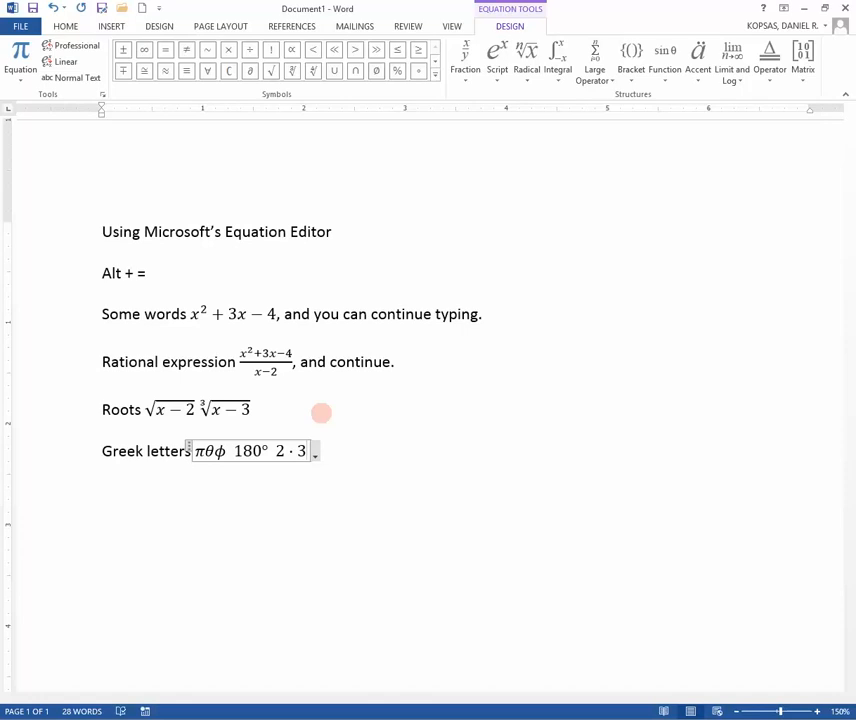
{"action": "type", "text": "\\div "}
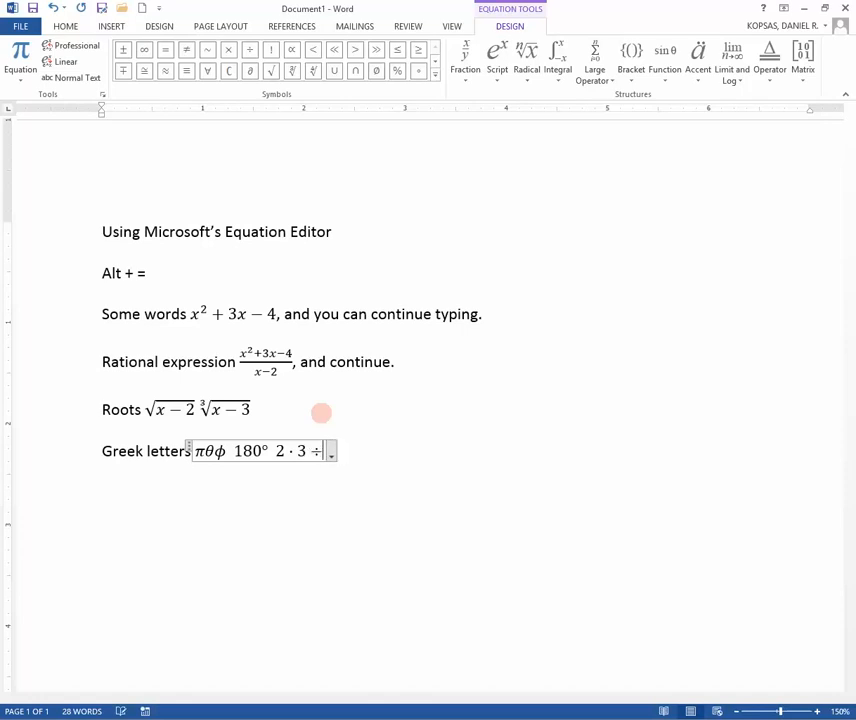
{"action": "type", "text": "4"}
{"action": "key", "text": "Right"}
Step: Start a new line reading "Interval notation" followed by an inline equation for the interval (−∞, 5]
{"action": "key", "text": "Return"}
{"action": "type", "text": "Intev"}
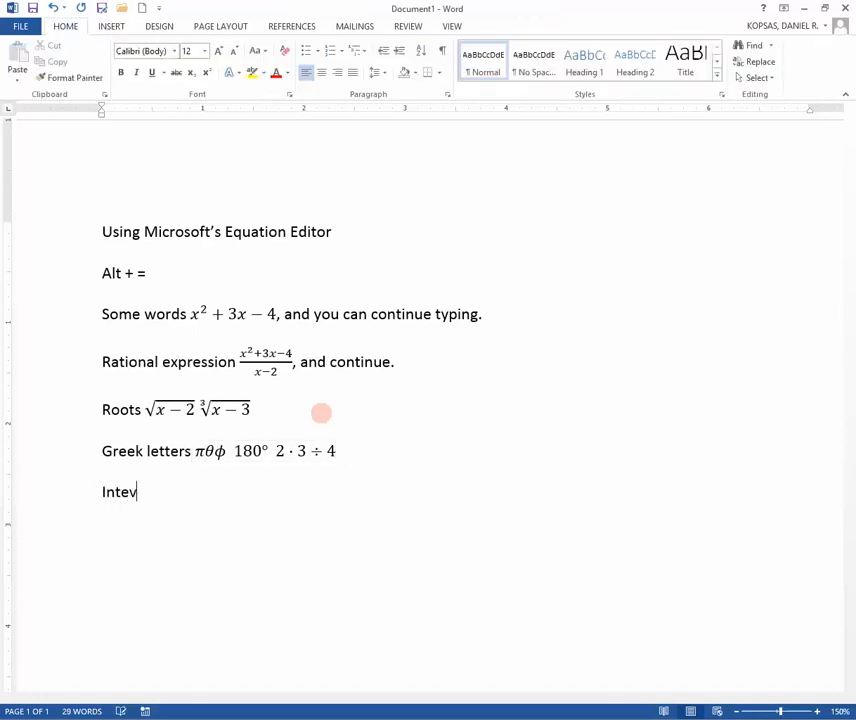
{"action": "key", "text": "BackSpace"}
{"action": "type", "text": "rval notation"}
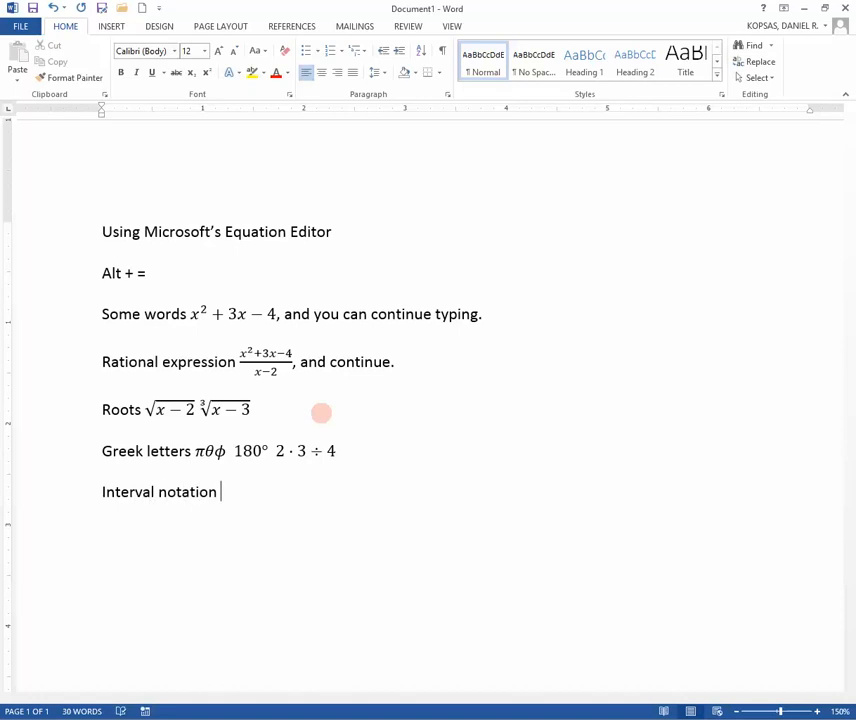
{"action": "key", "text": "alt+equal"}
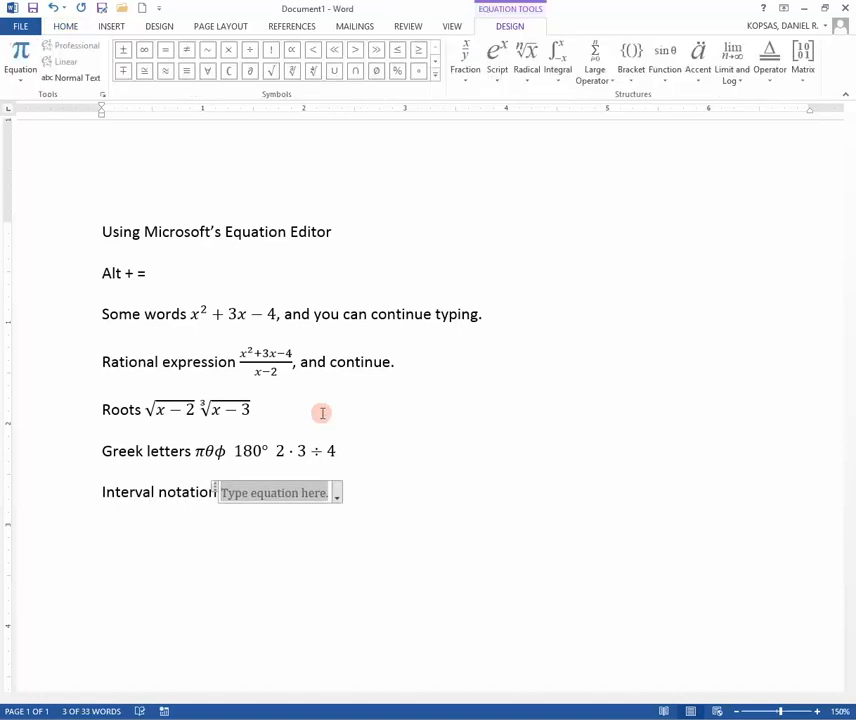
{"action": "type", "text": "(-"}
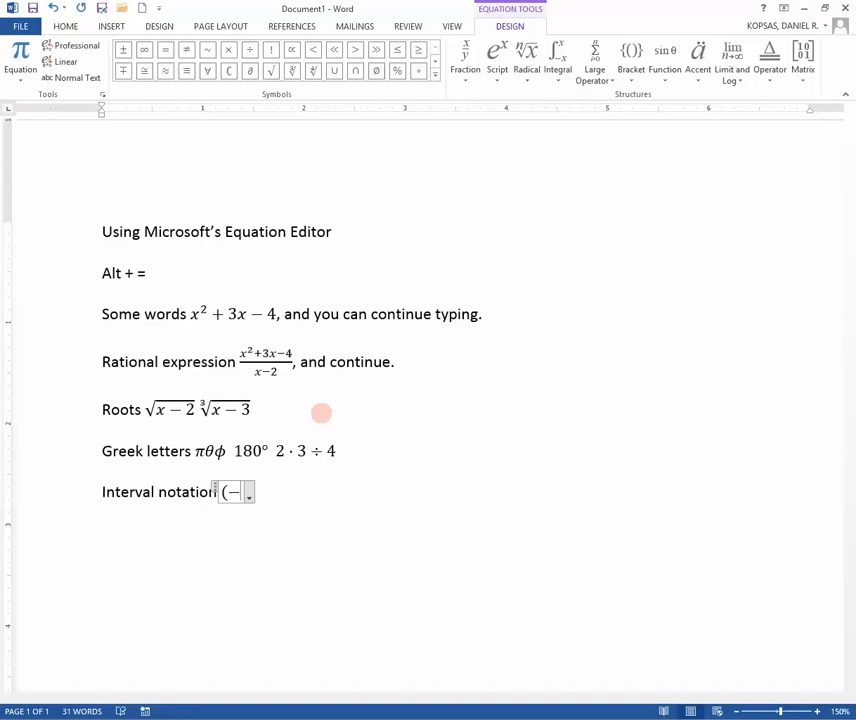
{"action": "type", "text": "\\infty"}
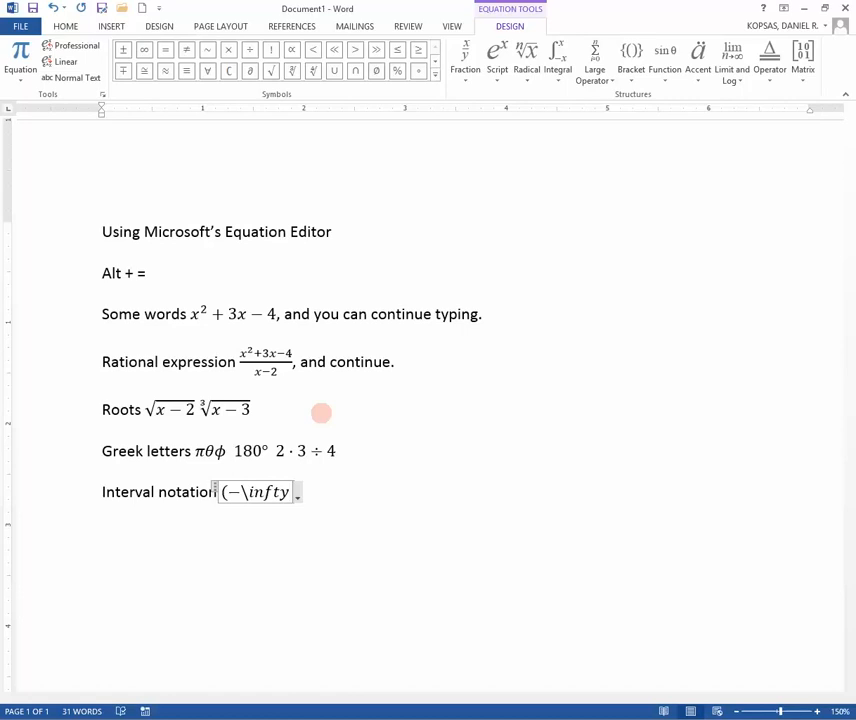
{"action": "key", "text": "space"}
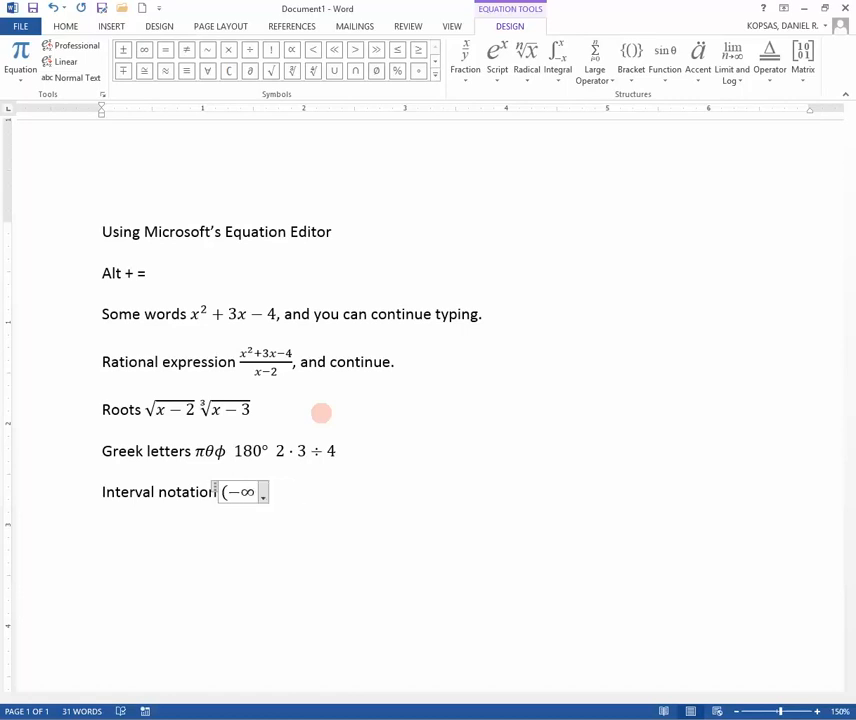
{"action": "type", "text": ", 5]"}
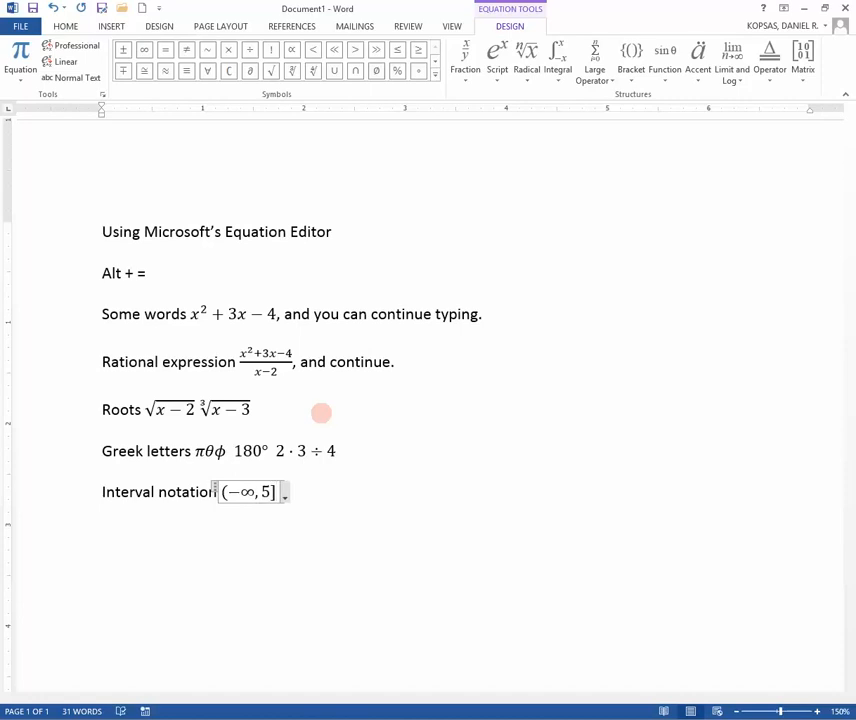
{"action": "type", "text": "\\union"}
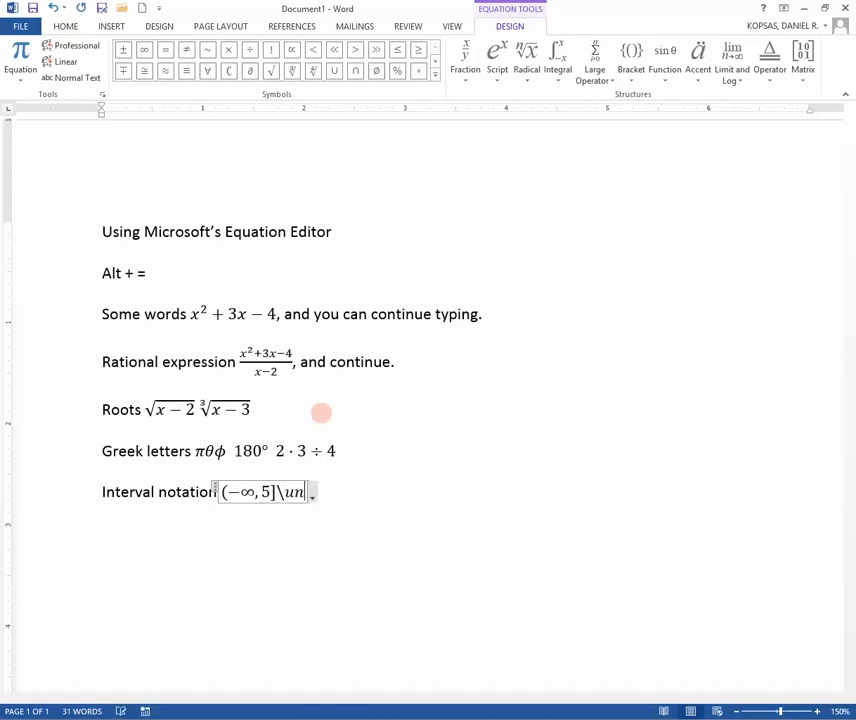
{"action": "key", "text": "BackSpace"}
{"action": "key", "text": "BackSpace"}
{"action": "key", "text": "BackSpace"}
{"action": "key", "text": "BackSpace"}
{"action": "key", "text": "BackSpace"}
{"action": "key", "text": "BackSpace"}
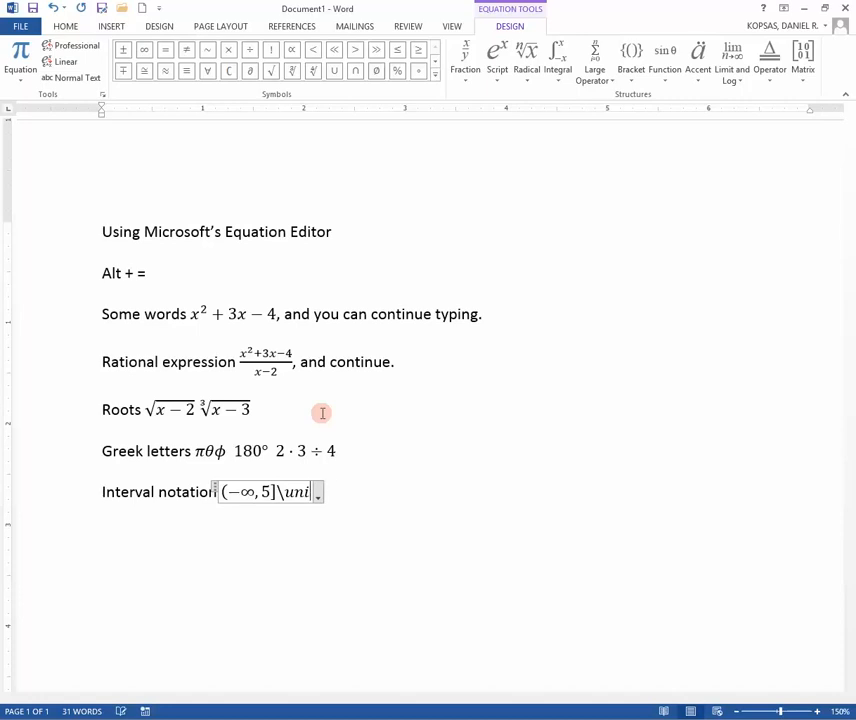
Step: Extend the interval equation with a union symbol and the interval (6, ∞)
{"action": "type", "text": "\\cup "}
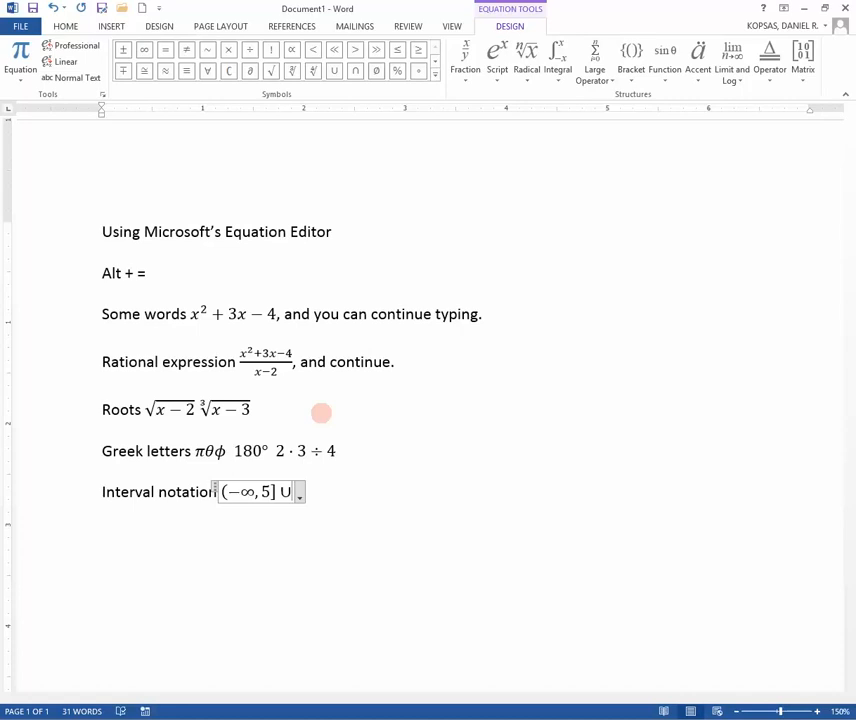
{"action": "type", "text": "(6,"}
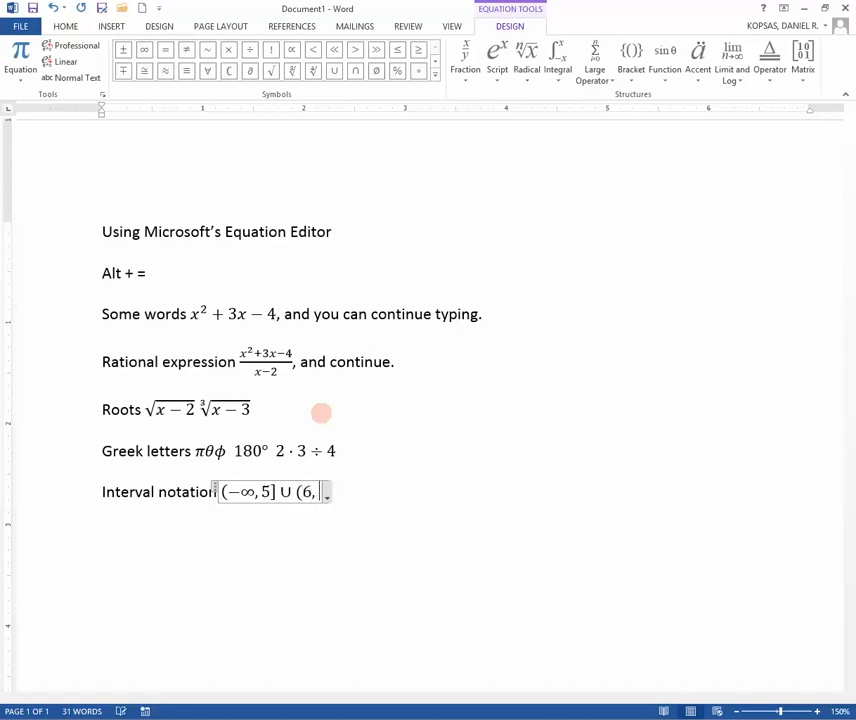
{"action": "type", "text": "\\infty)"}
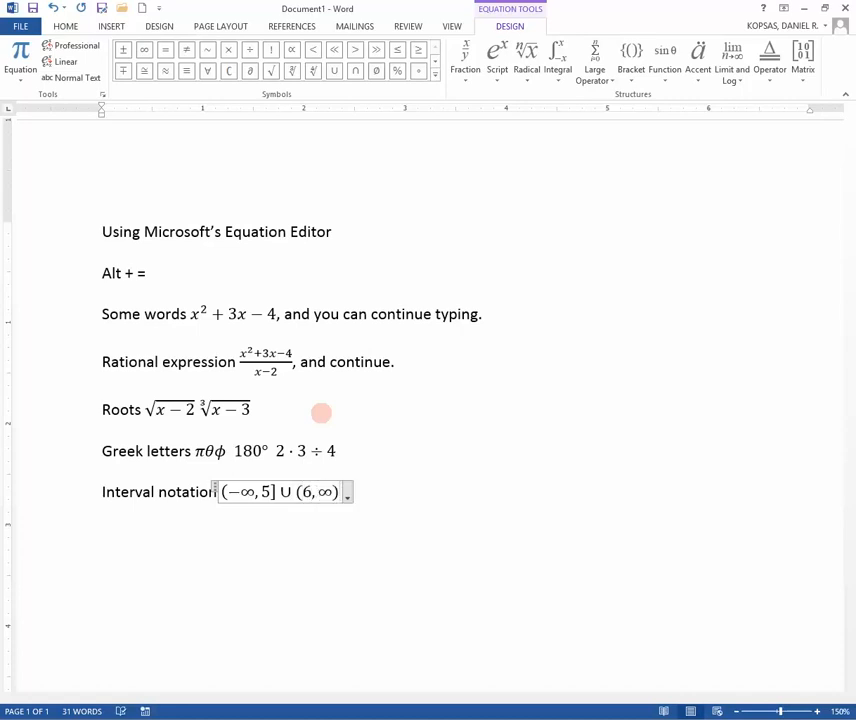
{"action": "key", "text": "Right"}
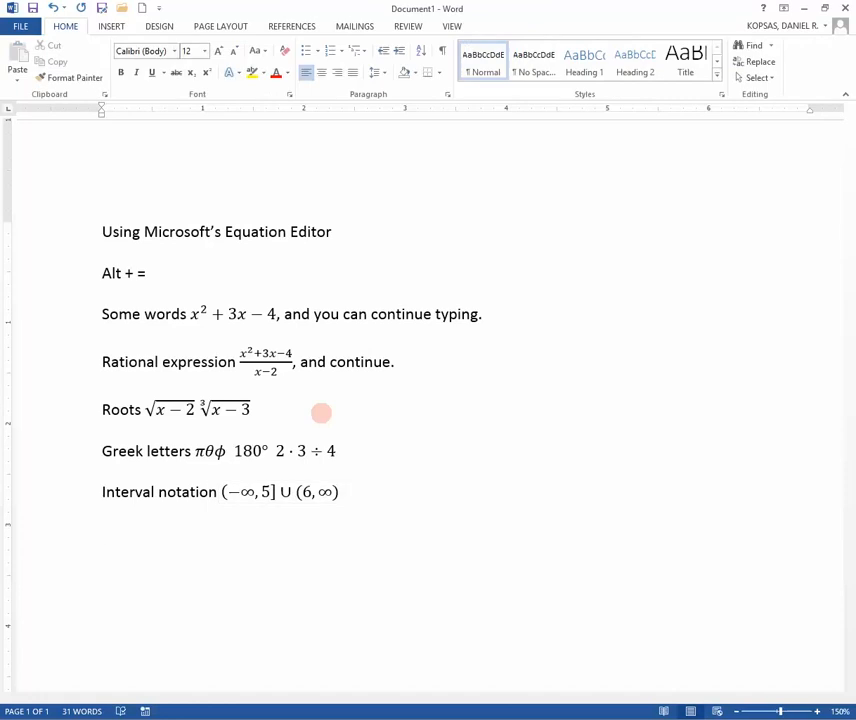
Step: Start a new line reading "Trig functions" followed by an inline equation for sin (x − 2)
{"action": "type", "text": "Trig functions"}
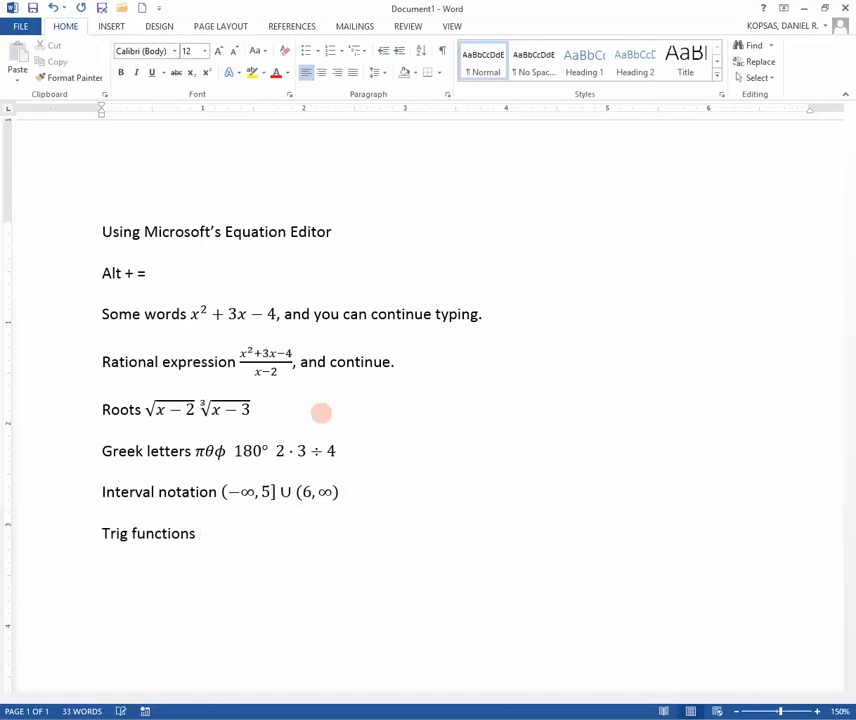
{"action": "key", "text": "alt+equal"}
{"action": "type", "text": "sin(x-2)"}
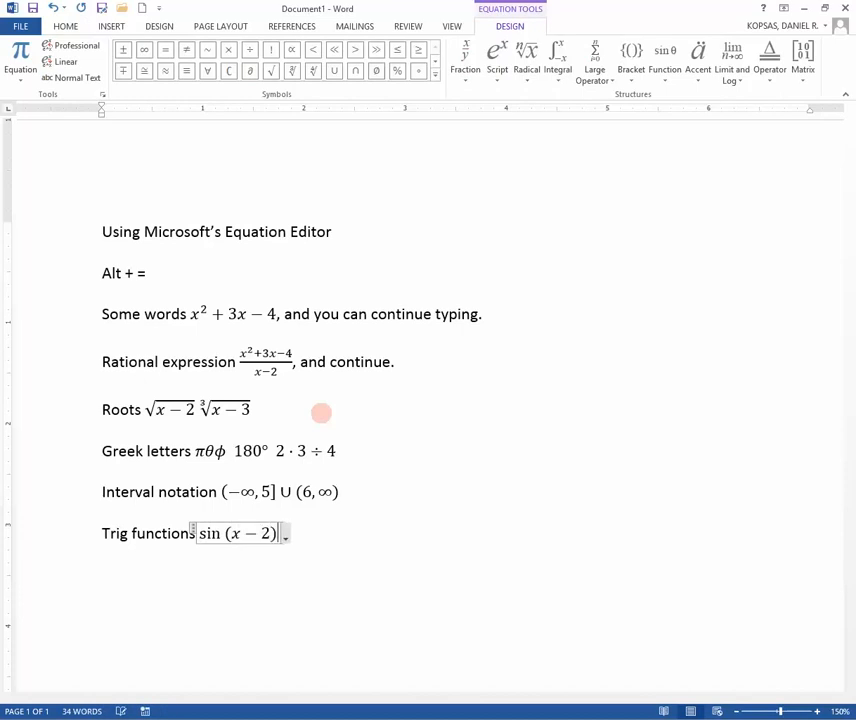
{"action": "key", "text": "Left"}
{"action": "key", "text": "Left"}
{"action": "key", "text": "Left"}
{"action": "key", "text": "Left"}
{"action": "key", "text": "Left"}
{"action": "key", "text": "Left"}
{"action": "key", "text": "Right"}
{"action": "key", "text": "Right"}
{"action": "key", "text": "Right"}
Step: Move the text cursor into the Greek letters equation to examine its equation box
{"action": "key", "text": "Home"}
{"action": "key", "text": "Up"}
{"action": "key", "text": "Up"}
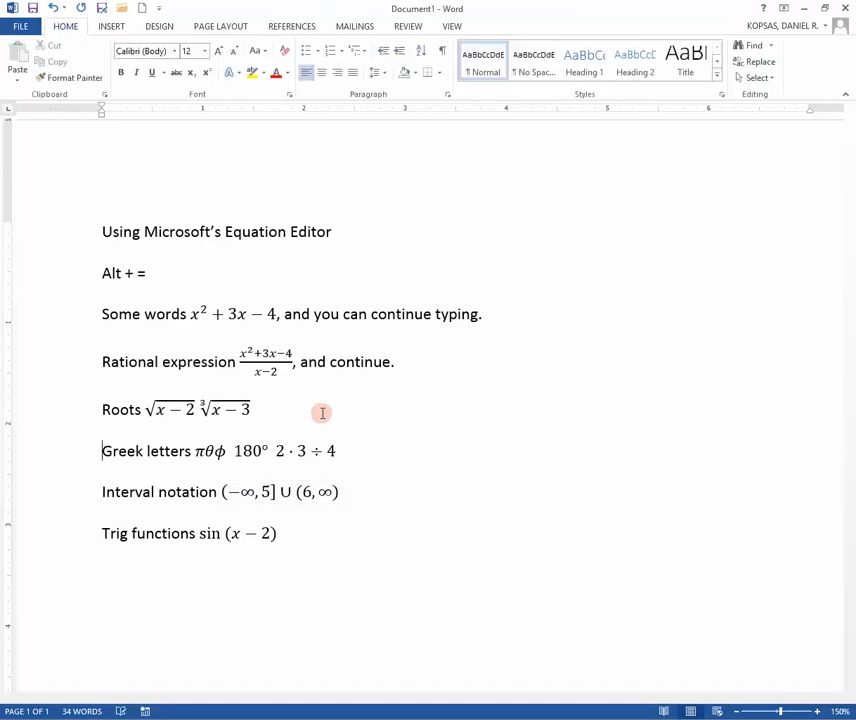
{"action": "key", "text": "Right"}
{"action": "key", "text": "ctrl+Right"}
{"action": "key", "text": "ctrl+Right"}
{"action": "key", "text": "Right"}
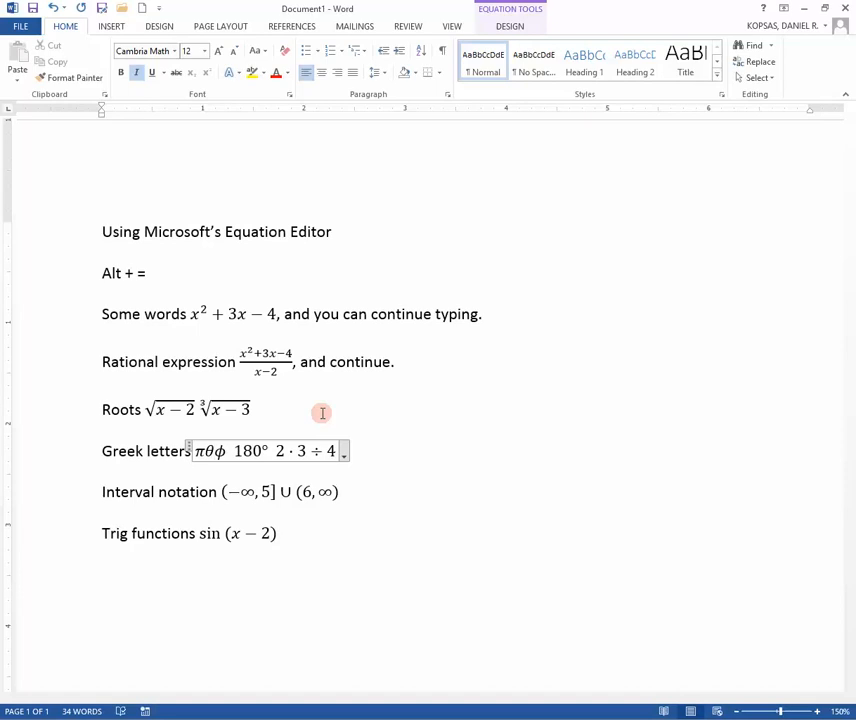
Step: Step the text cursor back and forth through the sin (x − 2) equation on the Trig functions line to examine its structure
{"action": "key", "text": "Down"}
{"action": "key", "text": "Down"}
{"action": "key", "text": "Home"}
{"action": "key", "text": "ctrl+Right"}
{"action": "key", "text": "ctrl+Right"}
{"action": "key", "text": "Right"}
{"action": "key", "text": "Right"}
{"action": "key", "text": "Right"}
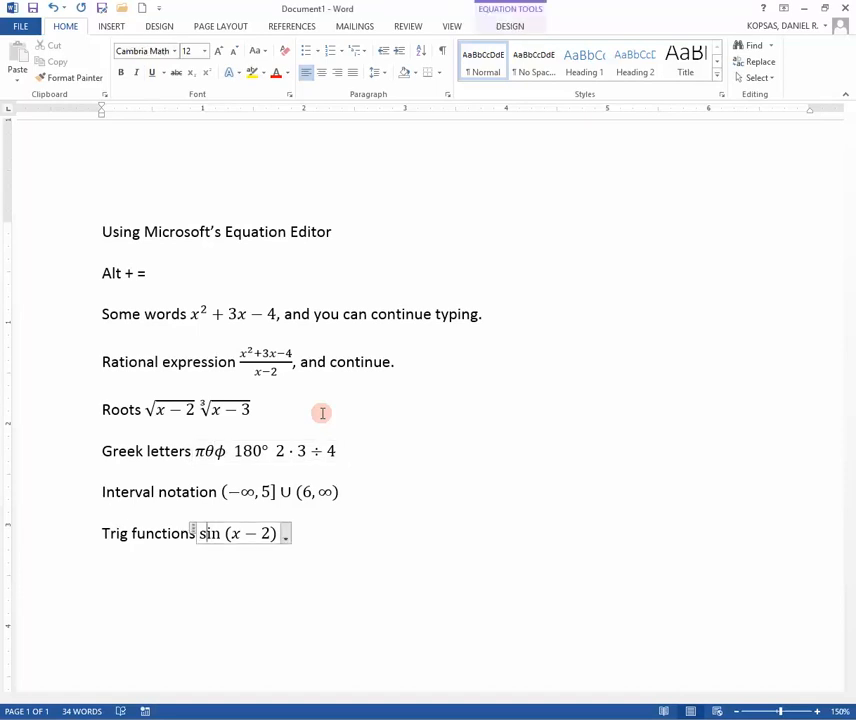
{"action": "key", "text": "Right"}
{"action": "key", "text": "Right"}
{"action": "key", "text": "Left"}
{"action": "key", "text": "Left"}
{"action": "key", "text": "Left"}
Step: Inspect the rational expression, square root and cube root equations, and return the cursor to the end of the Trig functions line
{"action": "left_click", "coordinate": [483, 409]}
{"action": "left_click", "coordinate": [275, 354]}
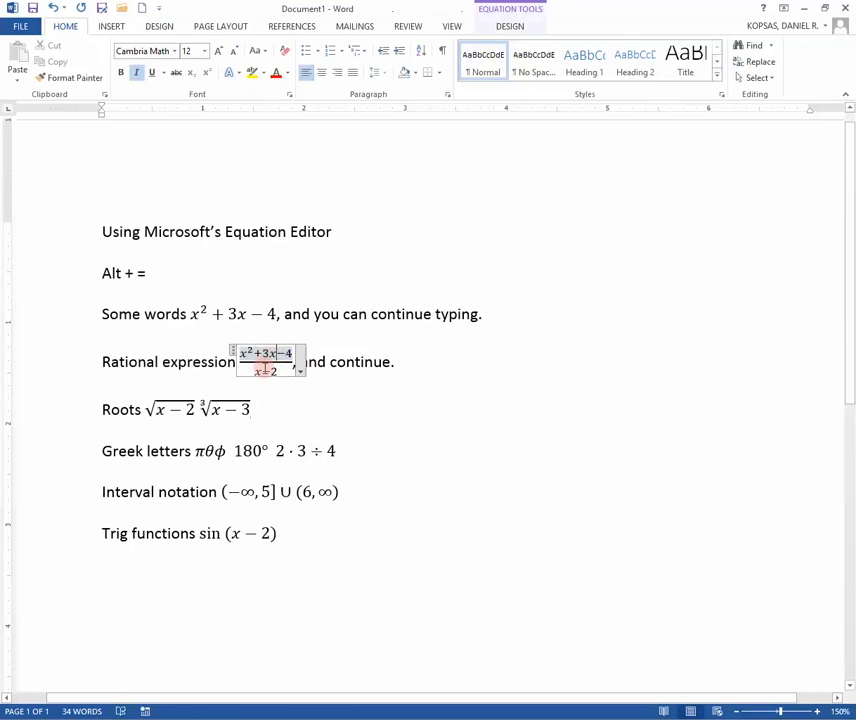
{"action": "left_click", "coordinate": [215, 406]}
{"action": "left_click", "coordinate": [176, 408]}
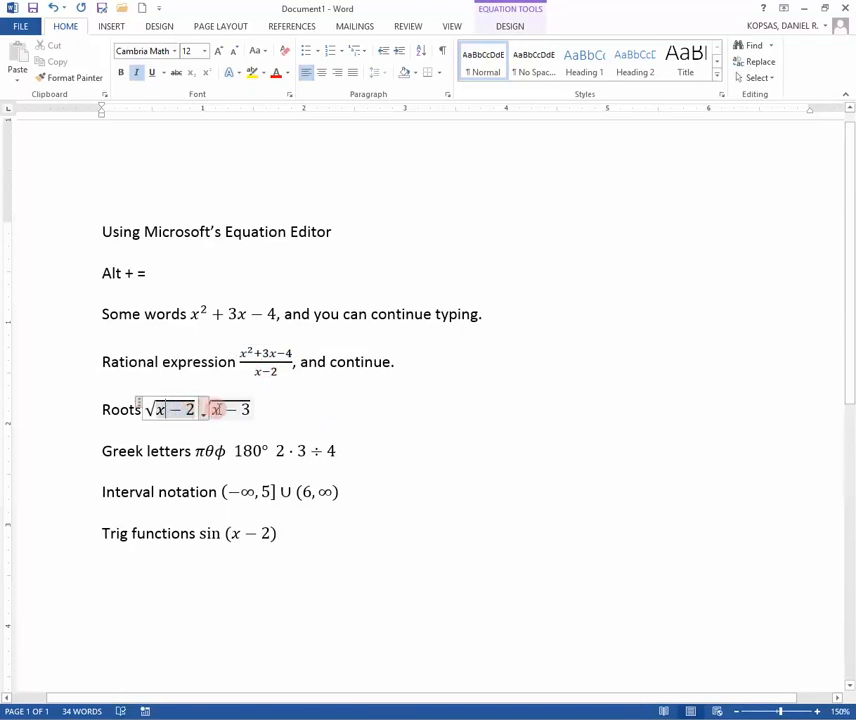
{"action": "left_click", "coordinate": [215, 409]}
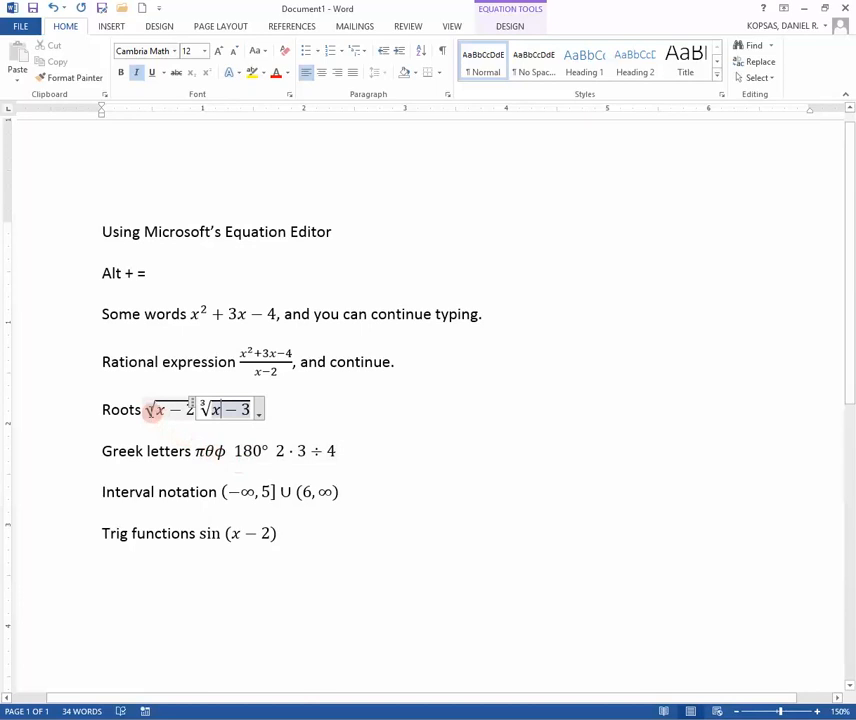
{"action": "left_click", "coordinate": [150, 410]}
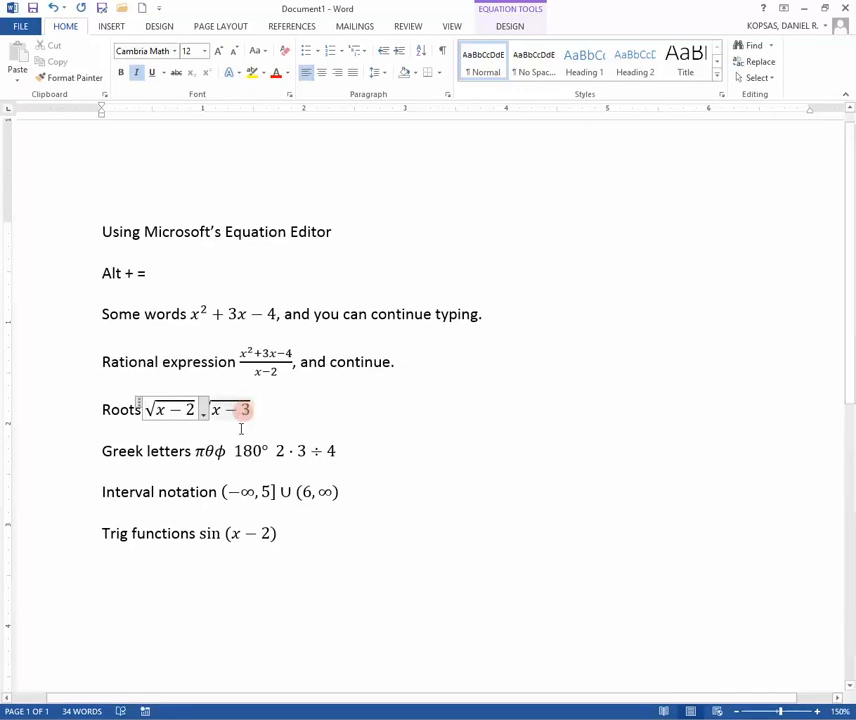
{"action": "left_click", "coordinate": [363, 568]}
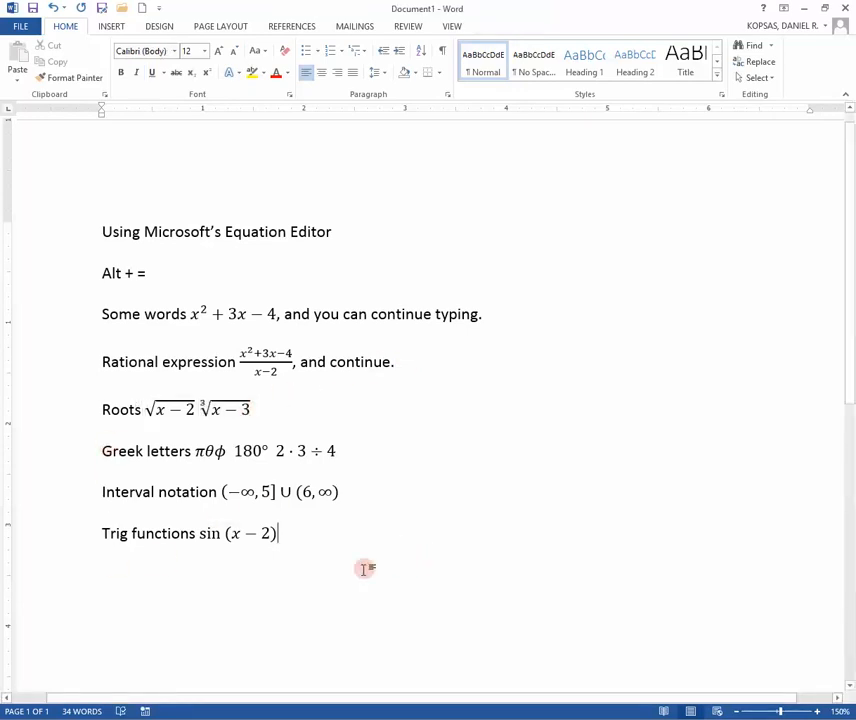